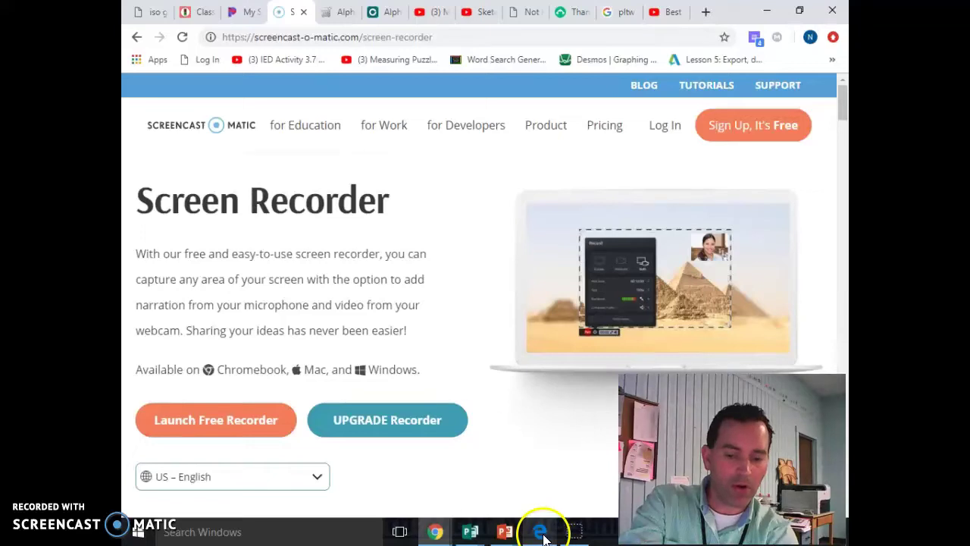
- Launch Autodesk Inventor Professional 2017 and create a new part from the Standard.ipt template
{"action": "mouse_move", "coordinate": [432, 530]}
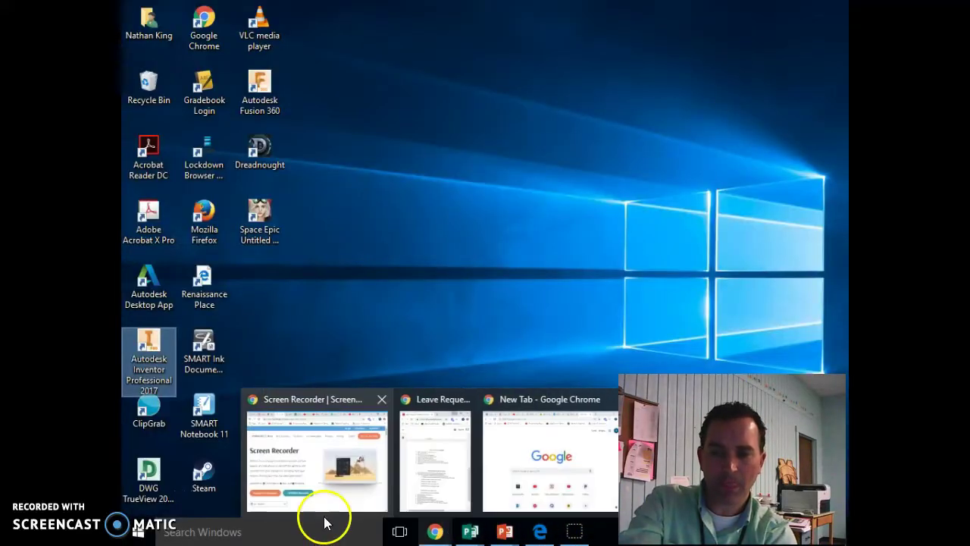
{"action": "double_click", "coordinate": [149, 346]}
{"action": "mouse_move", "coordinate": [515, 535]}
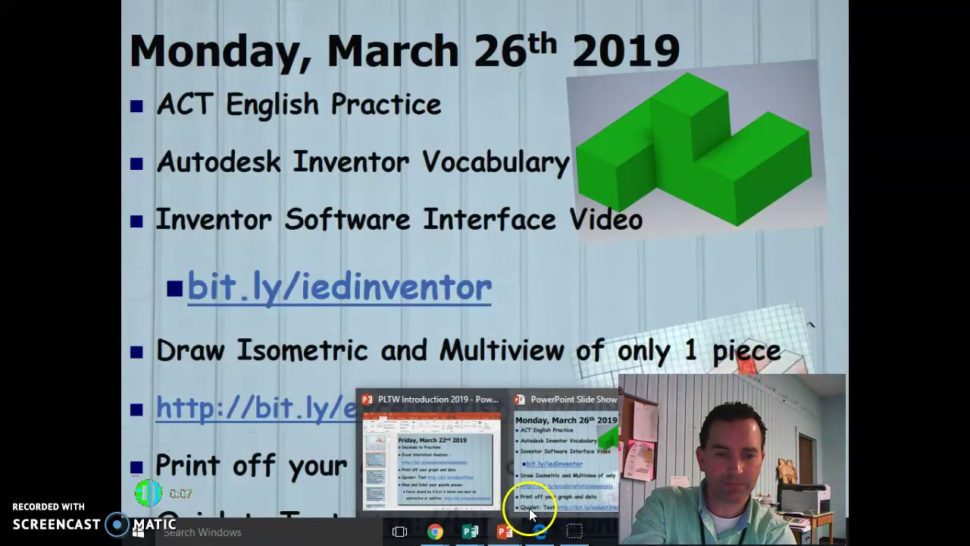
{"action": "mouse_move", "coordinate": [567, 526]}
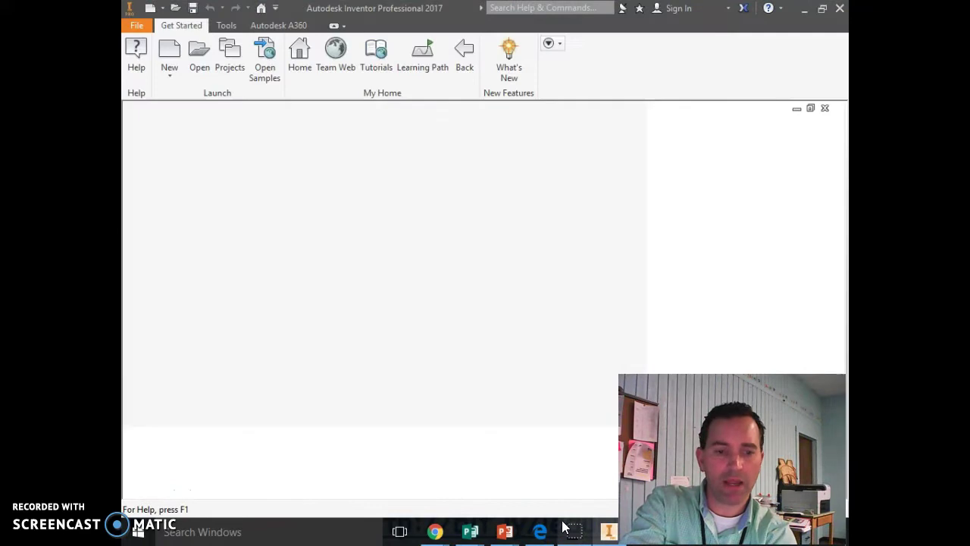
{"action": "mouse_move", "coordinate": [608, 533]}
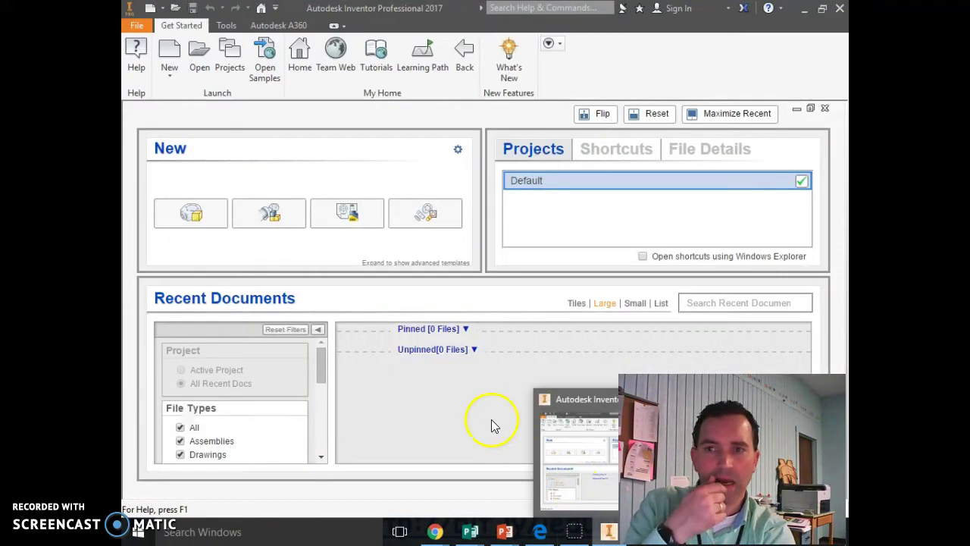
{"action": "left_click", "coordinate": [172, 53]}
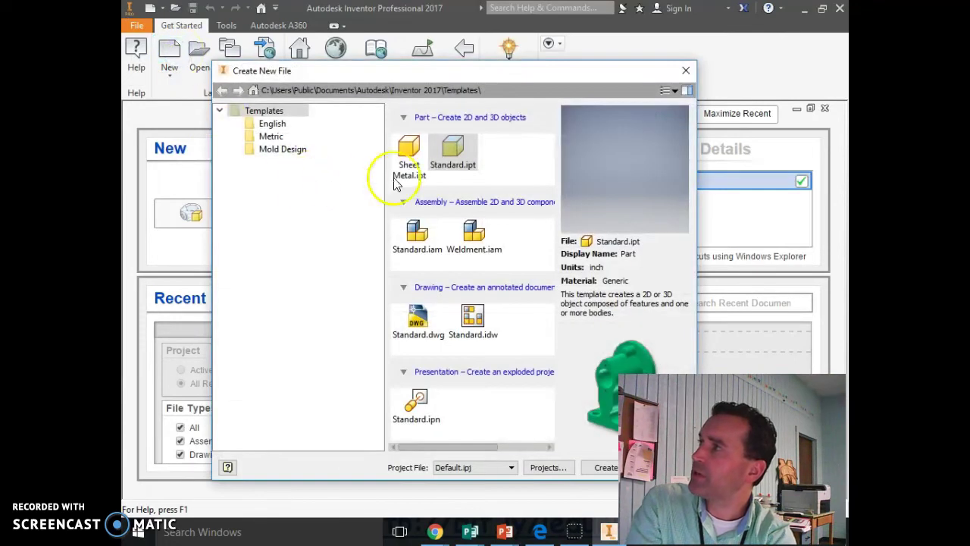
{"action": "double_click", "coordinate": [461, 153]}
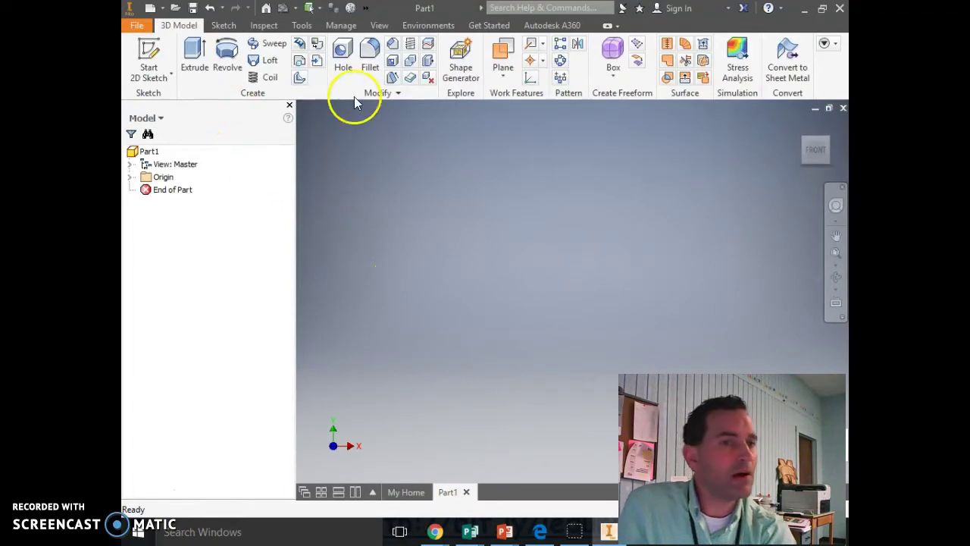
- Start a 2D sketch on the front (XY) origin plane and keep it open for editing
{"action": "left_click", "coordinate": [149, 55]}
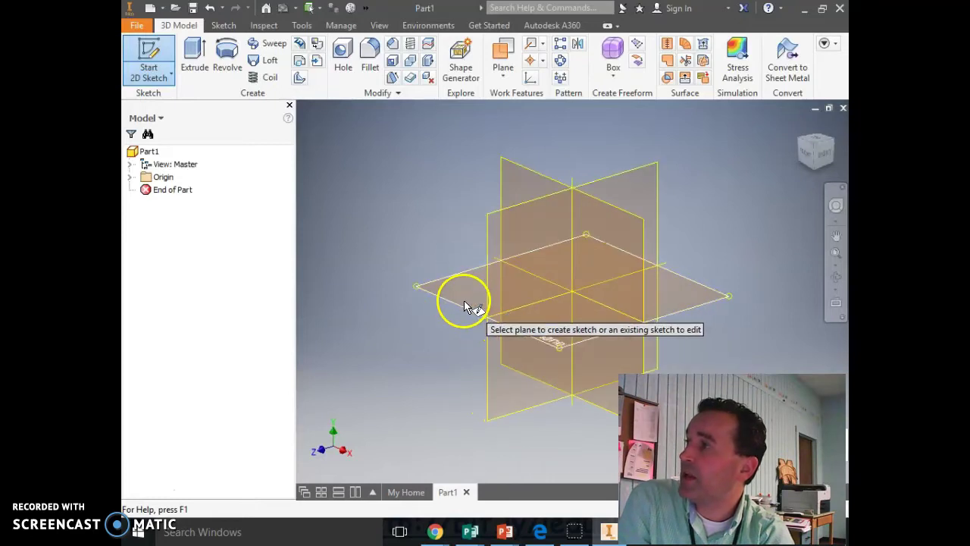
{"action": "left_click", "coordinate": [510, 177]}
{"action": "left_click", "coordinate": [467, 173]}
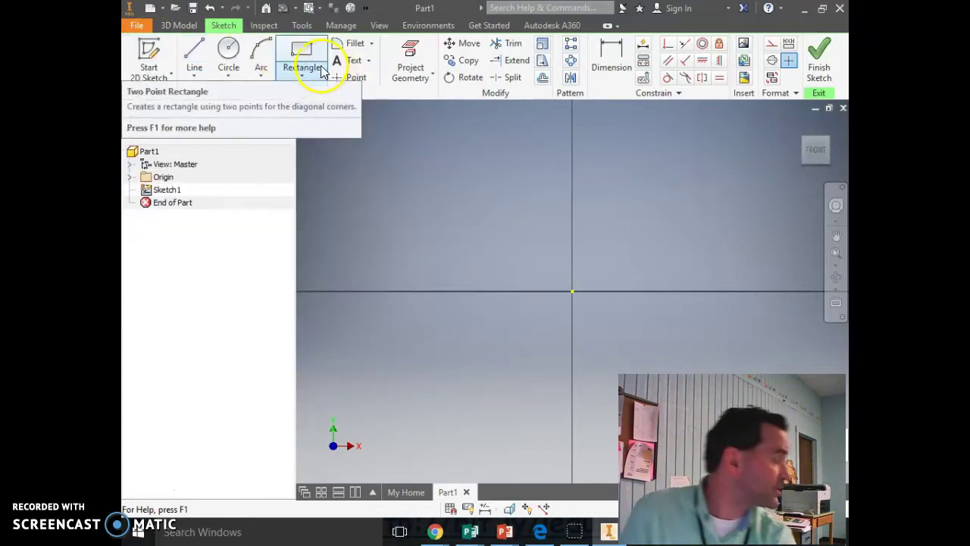
{"action": "left_click", "coordinate": [160, 55]}
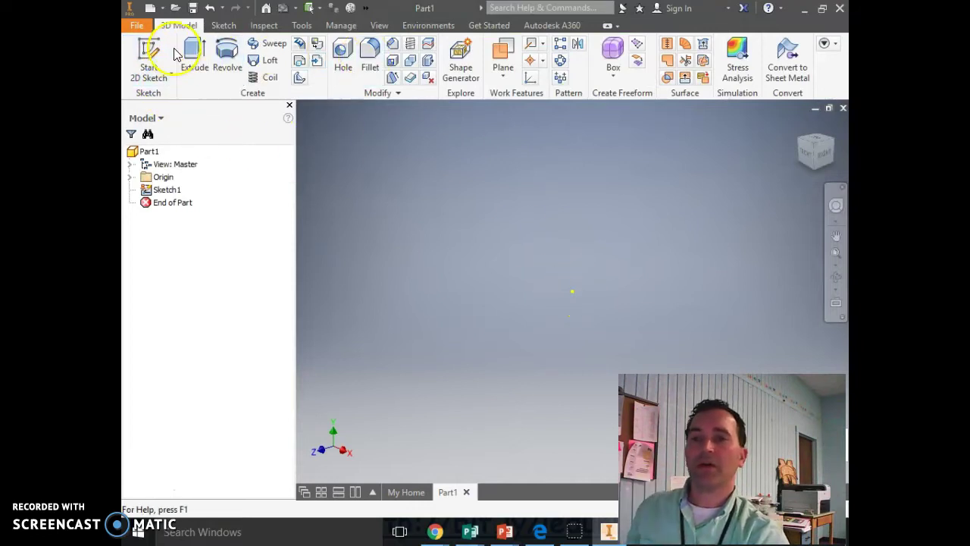
{"action": "left_click", "coordinate": [213, 9]}
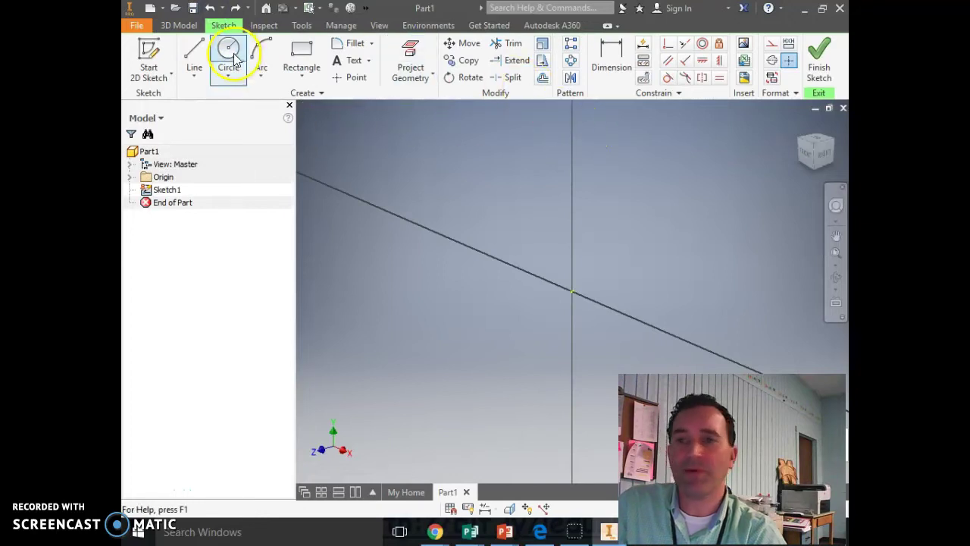
- Try a 0.75 by 0.75 in two-point rectangle from the origin, and undo it together with its sketch
{"action": "left_click", "coordinate": [302, 67]}
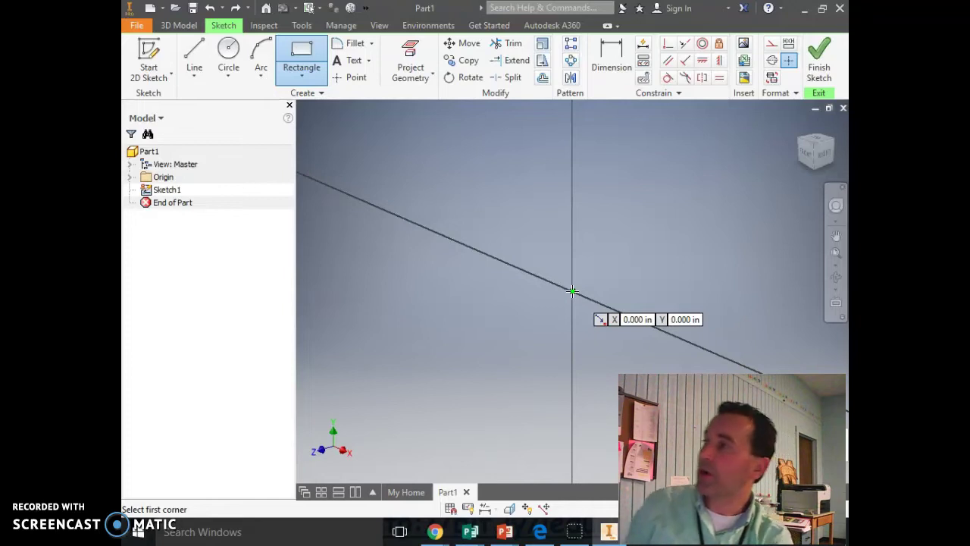
{"action": "left_click", "coordinate": [572, 291]}
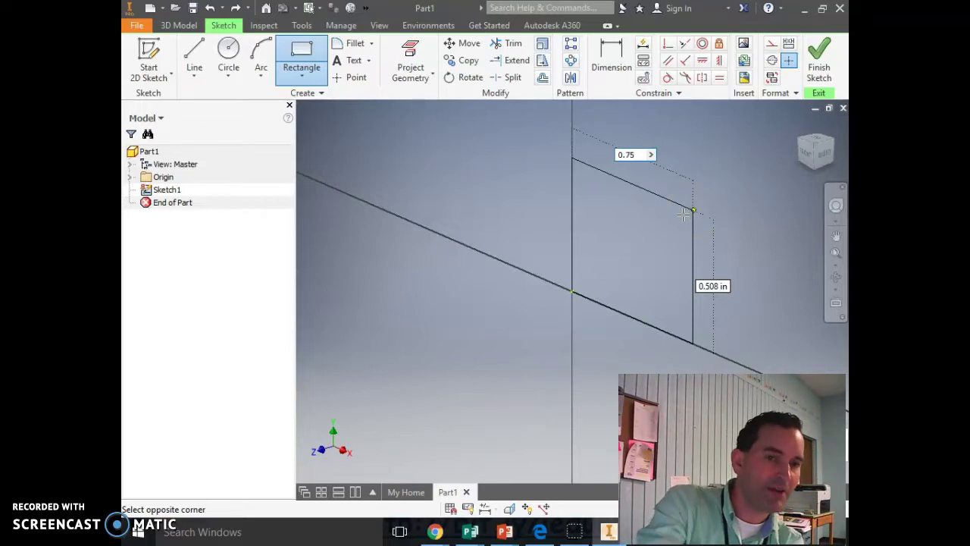
{"action": "type", "text": ".75"}
{"action": "key", "text": "Tab"}
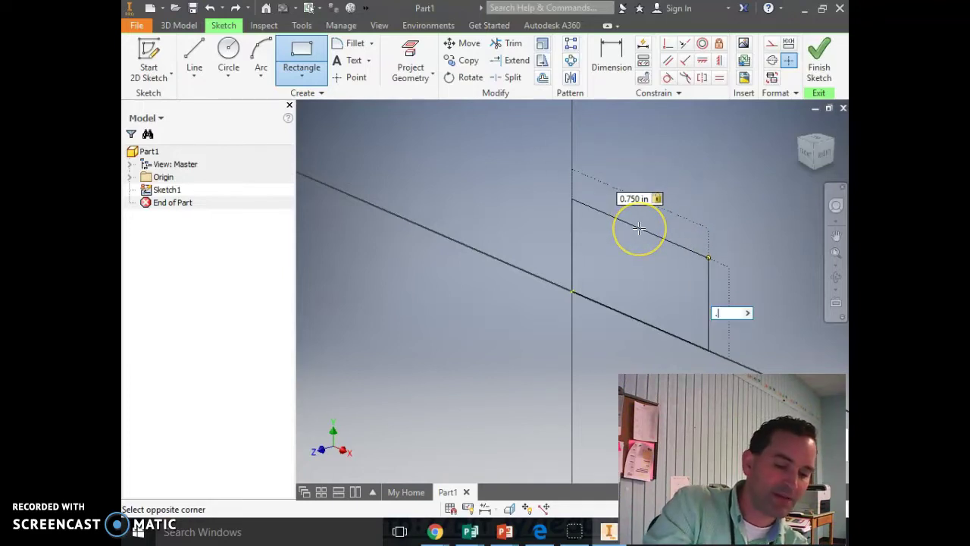
{"action": "type", "text": ".75"}
{"action": "key", "text": "Return"}
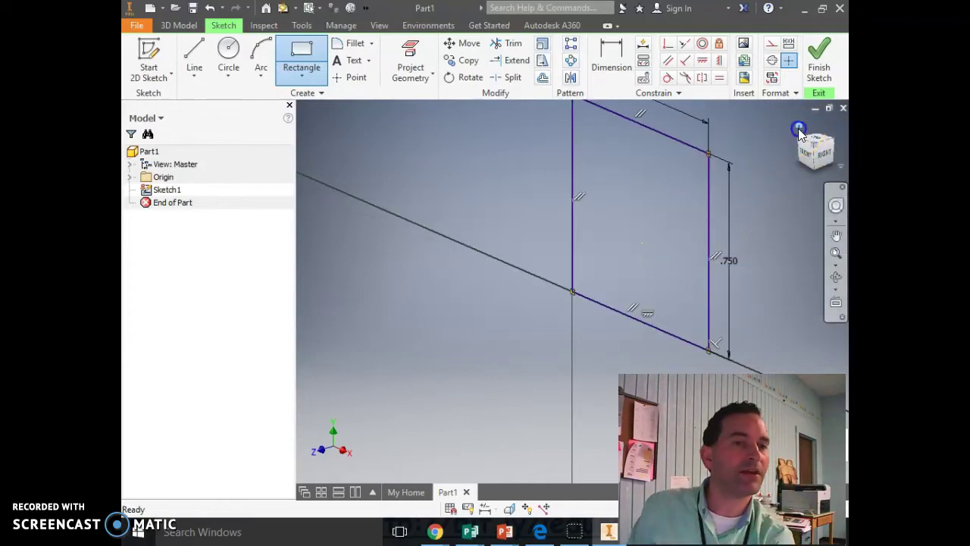
{"action": "left_click", "coordinate": [799, 130]}
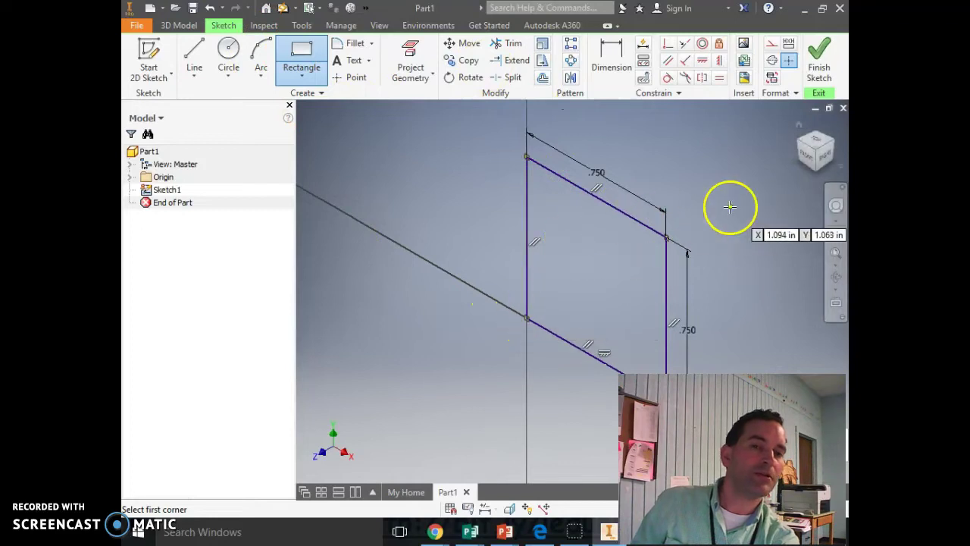
{"action": "left_click", "coordinate": [210, 10]}
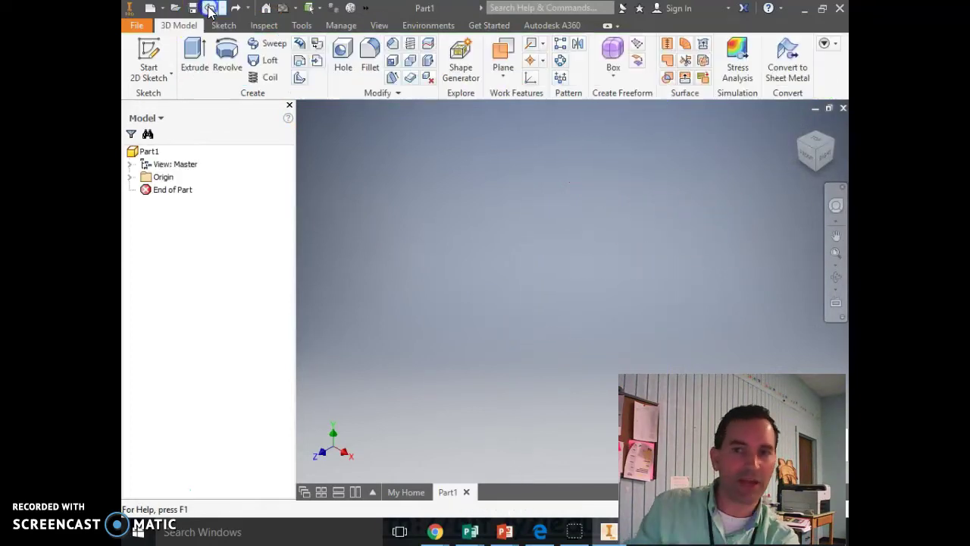
- Create a new sketch on the front (XY) plane with a 0.75 by 0.75 in rectangle starting at the origin
{"action": "left_click", "coordinate": [148, 54]}
{"action": "left_click", "coordinate": [511, 182]}
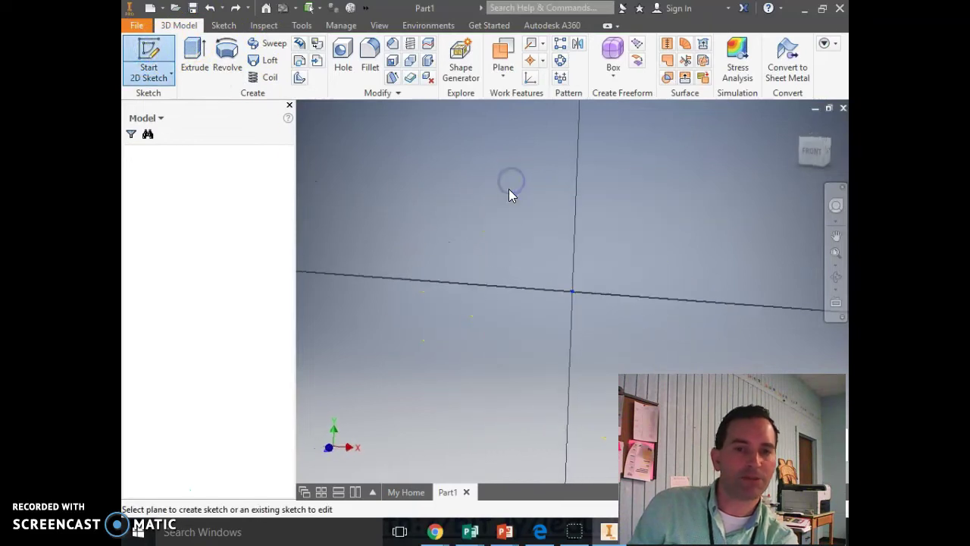
{"action": "left_click", "coordinate": [302, 57]}
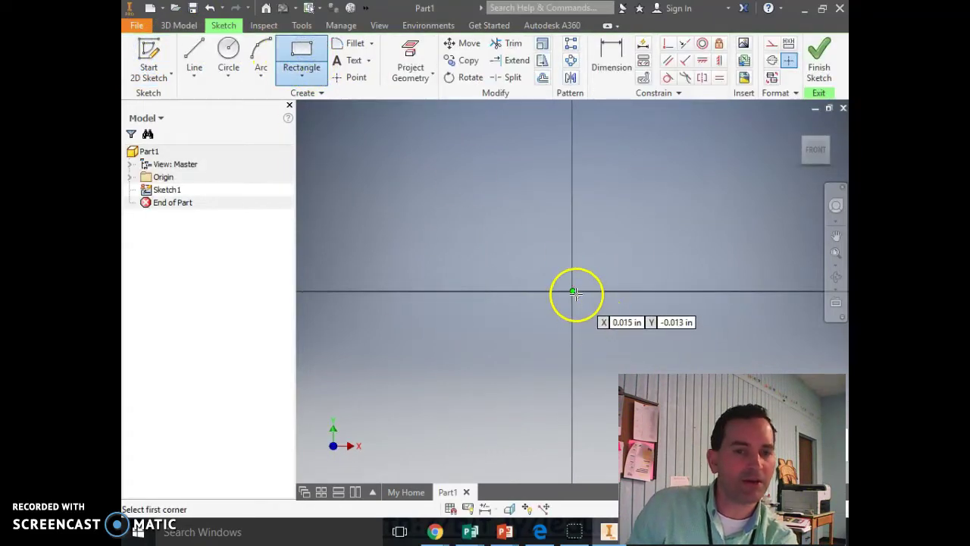
{"action": "left_click", "coordinate": [573, 291]}
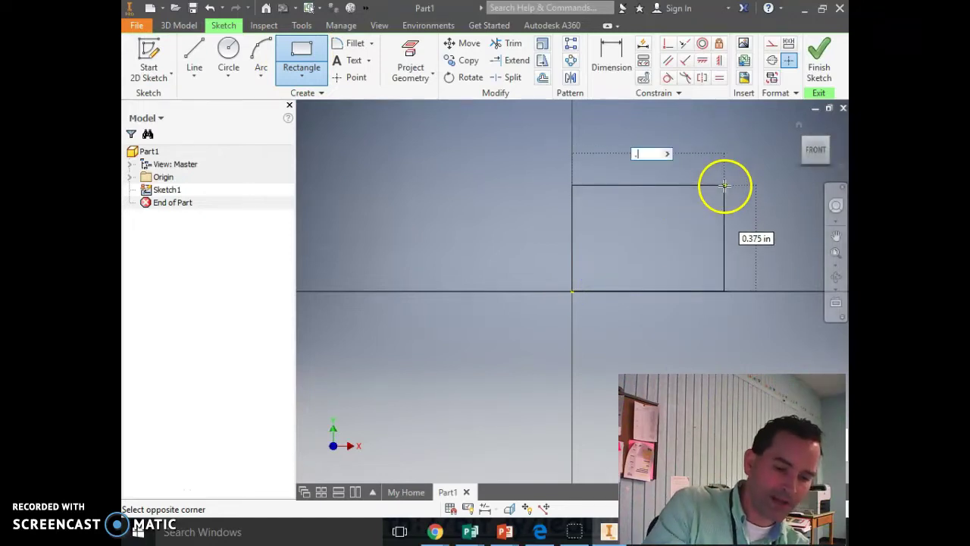
{"action": "key", "text": "Tab"}
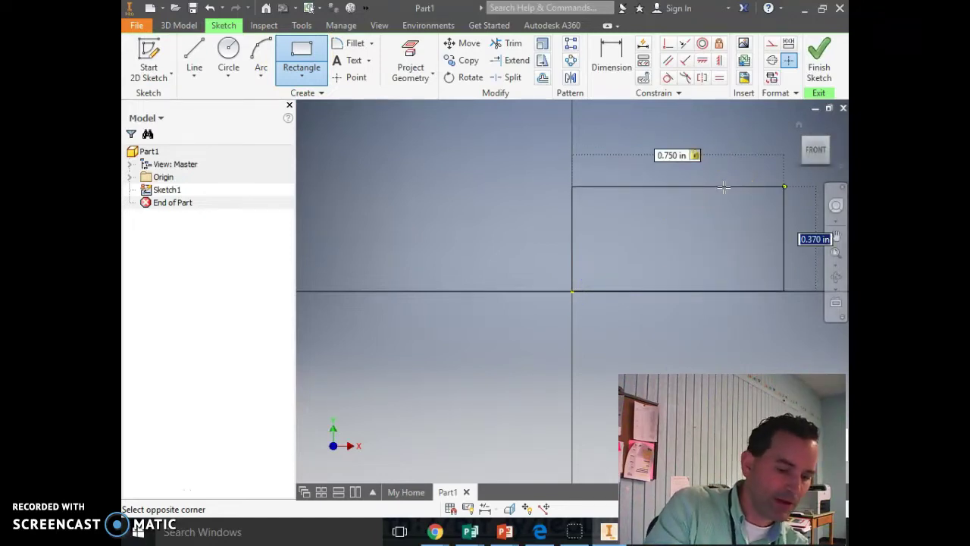
{"action": "type", "text": ".75"}
{"action": "key", "text": "Return"}
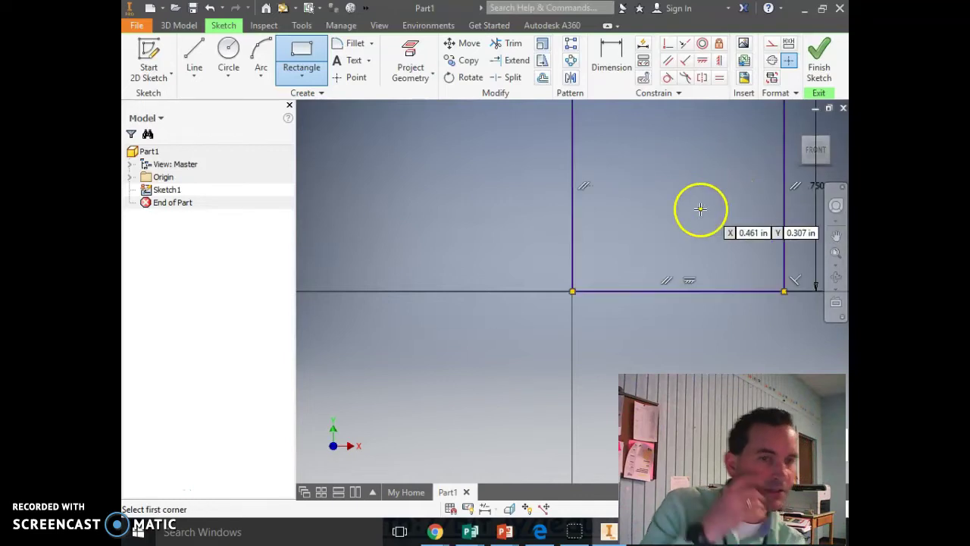
{"action": "key", "text": "Escape"}
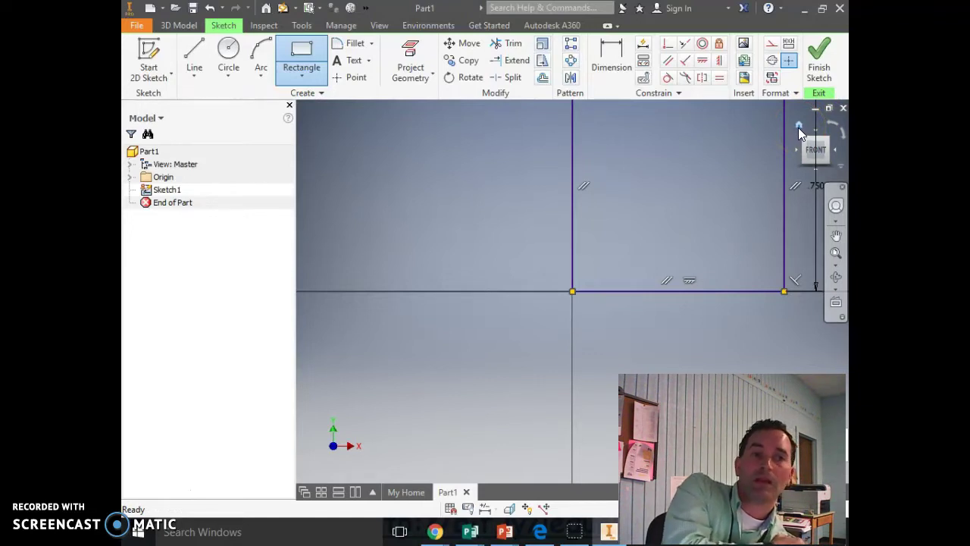
{"action": "left_click", "coordinate": [815, 152]}
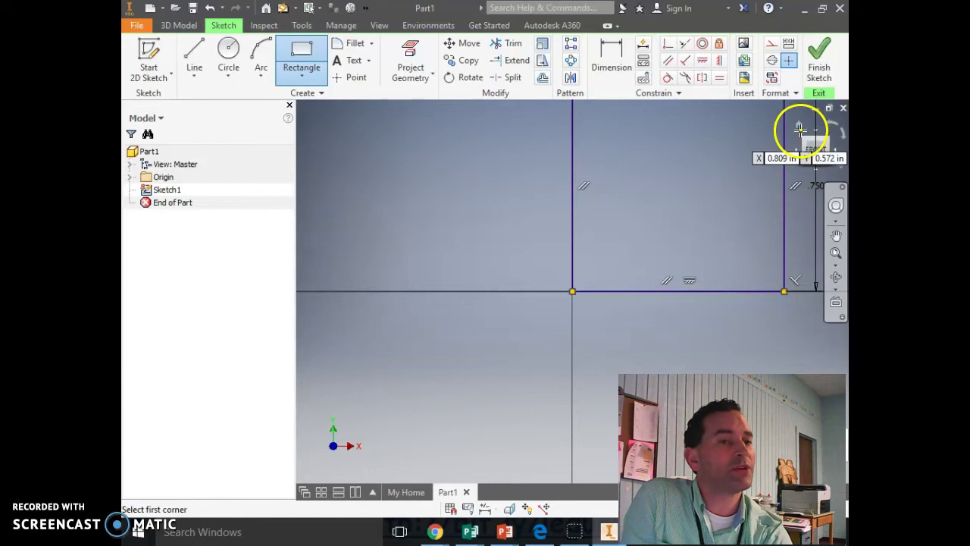
{"action": "left_click", "coordinate": [800, 126]}
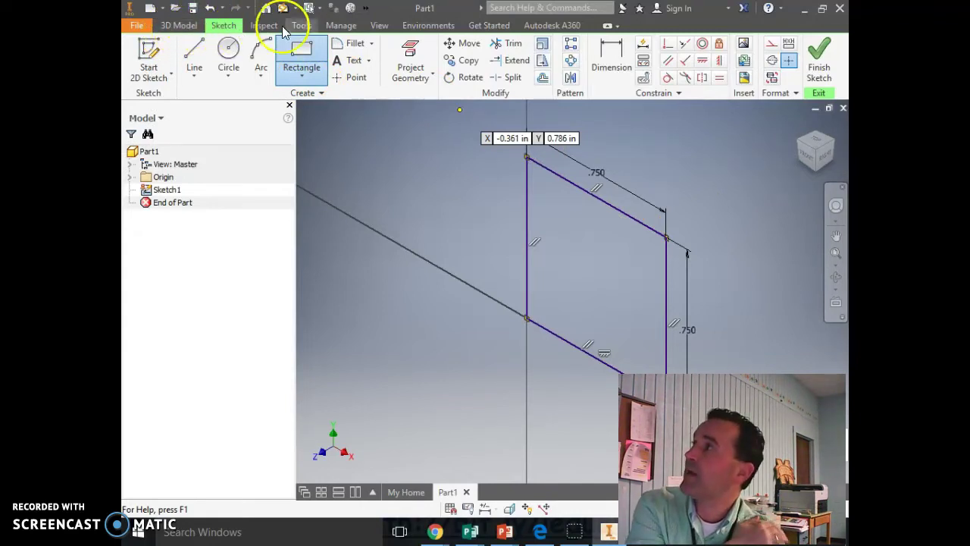
- Extrude the square profile 0.75 in to form a solid cube
{"action": "left_click", "coordinate": [180, 25]}
{"action": "left_click", "coordinate": [195, 55]}
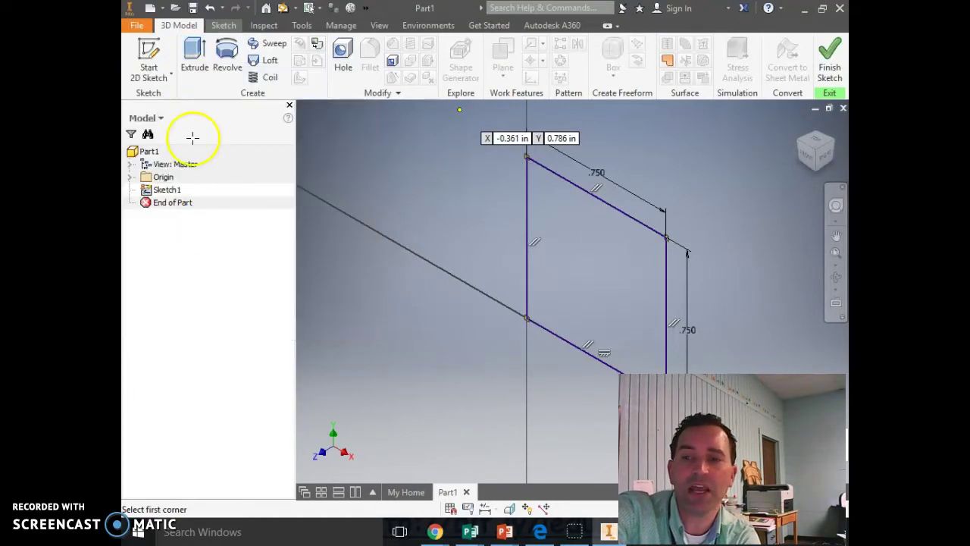
{"action": "left_click", "coordinate": [194, 53]}
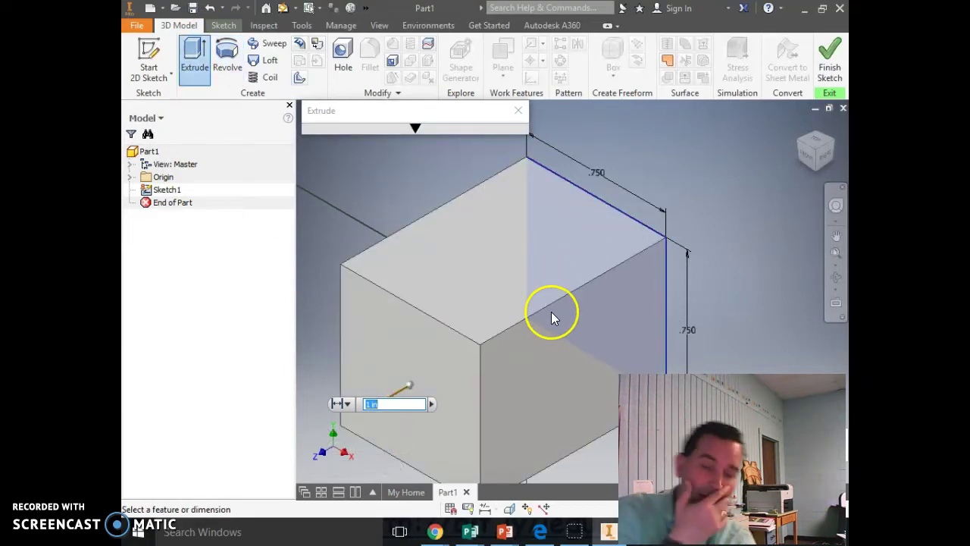
{"action": "mouse_move", "coordinate": [401, 402]}
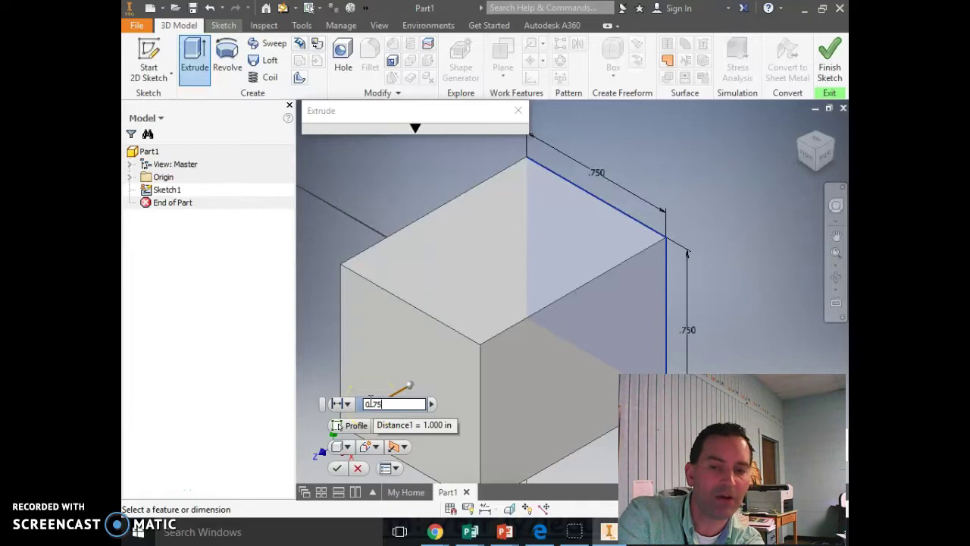
{"action": "left_click", "coordinate": [392, 398]}
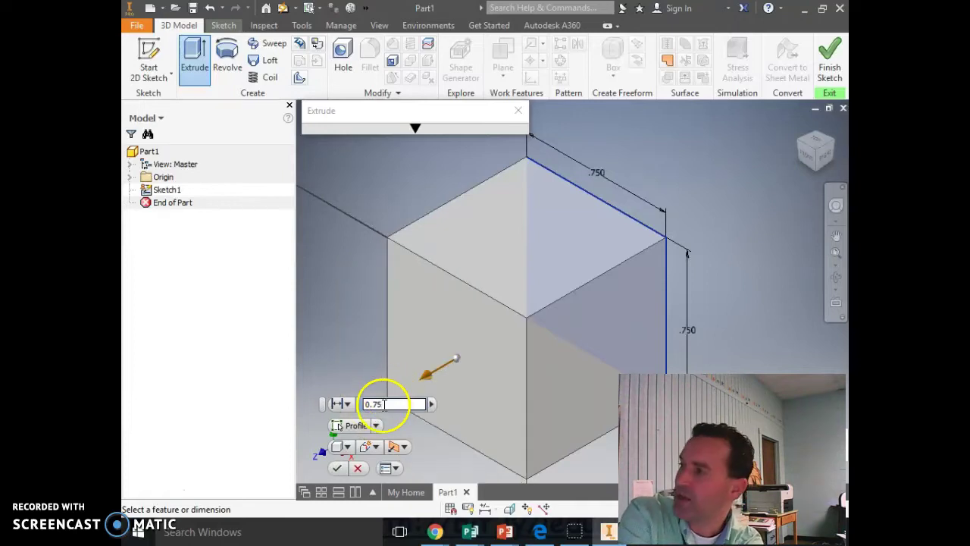
{"action": "key", "text": "Return"}
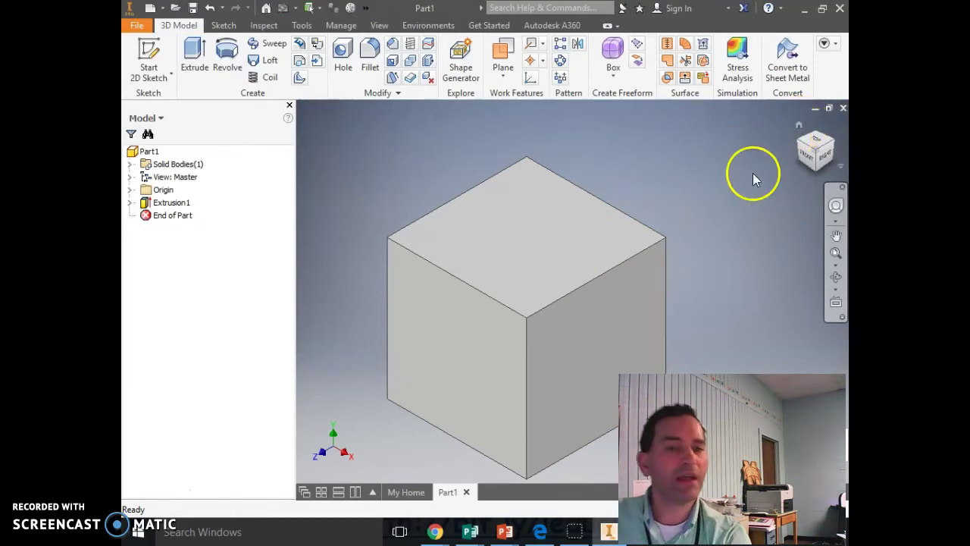
- Examine the cube from several directions and return to the home view
{"action": "left_click", "coordinate": [801, 126]}
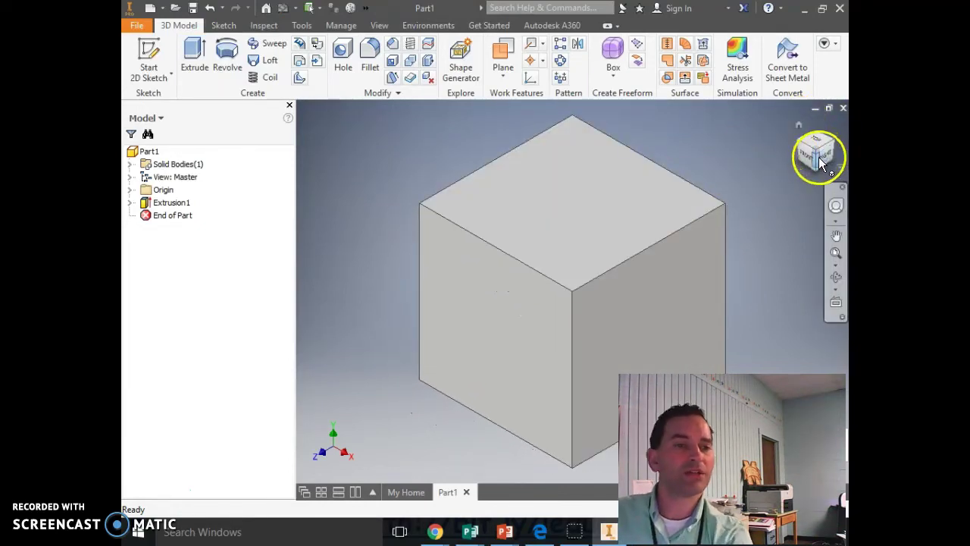
{"action": "mouse_move", "coordinate": [817, 162]}
{"action": "left_mouse_down"}
{"action": "mouse_move", "coordinate": [749, 177]}
{"action": "mouse_move", "coordinate": [717, 271]}
{"action": "mouse_move", "coordinate": [627, 305]}
{"action": "mouse_move", "coordinate": [722, 278]}
{"action": "left_mouse_up"}
{"action": "middle_click_drag", "start_coordinate": [673, 287], "coordinate": [760, 115], "text": "shift"}
{"action": "left_click_drag", "start_coordinate": [804, 158], "coordinate": [617, 273]}
{"action": "left_click", "coordinate": [801, 126]}
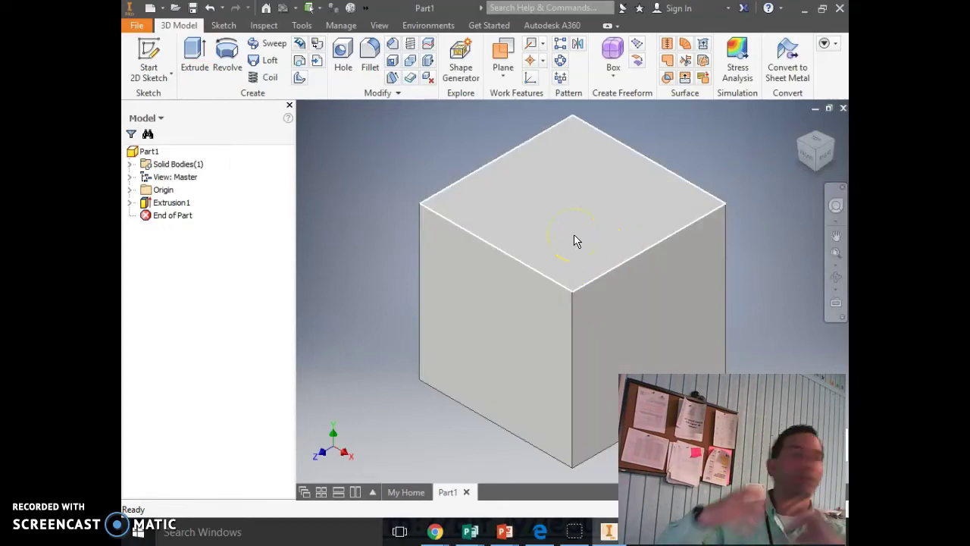
{"action": "left_click", "coordinate": [598, 260]}
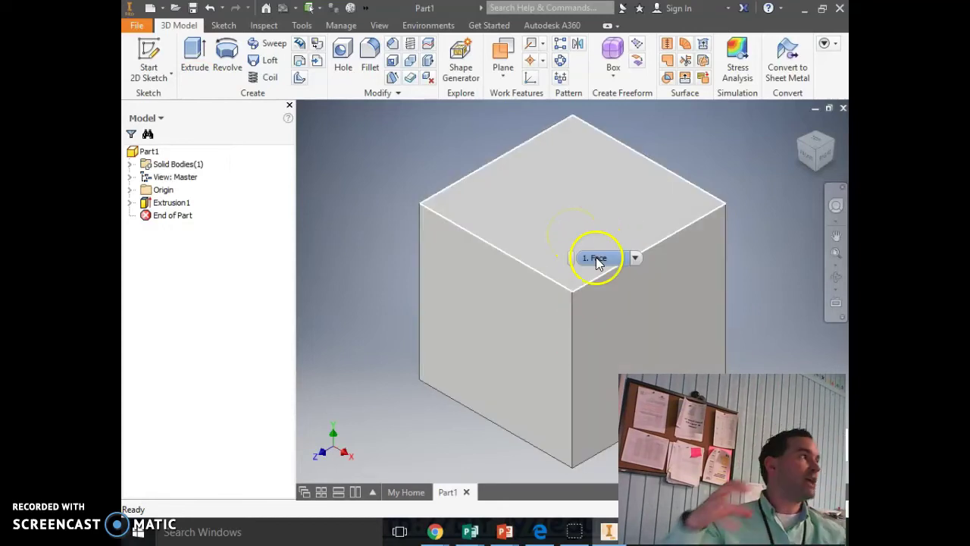
{"action": "left_click", "coordinate": [584, 220]}
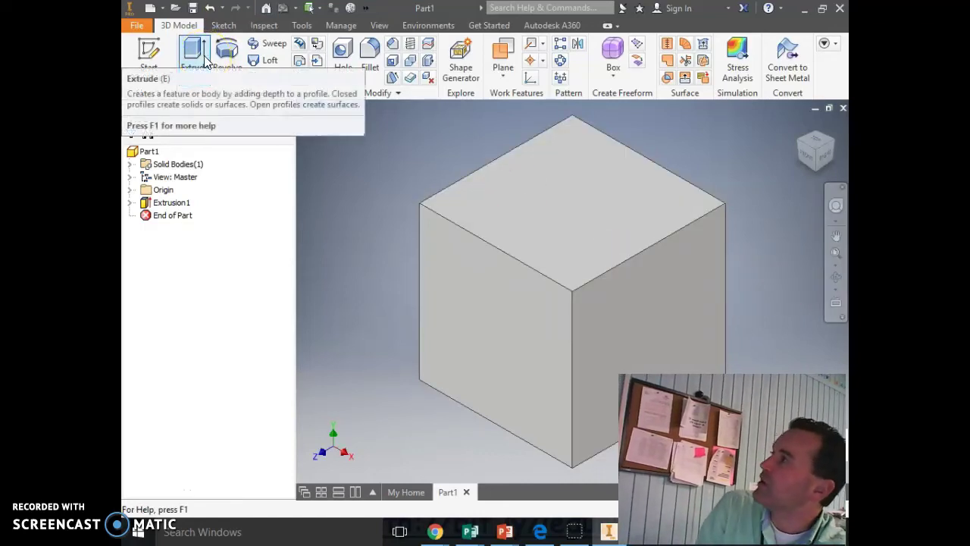
- Sketch a 0.75 by 0.75 in rectangle on the cube's right face, covering the whole face, and finish the sketch
{"action": "left_click", "coordinate": [149, 55]}
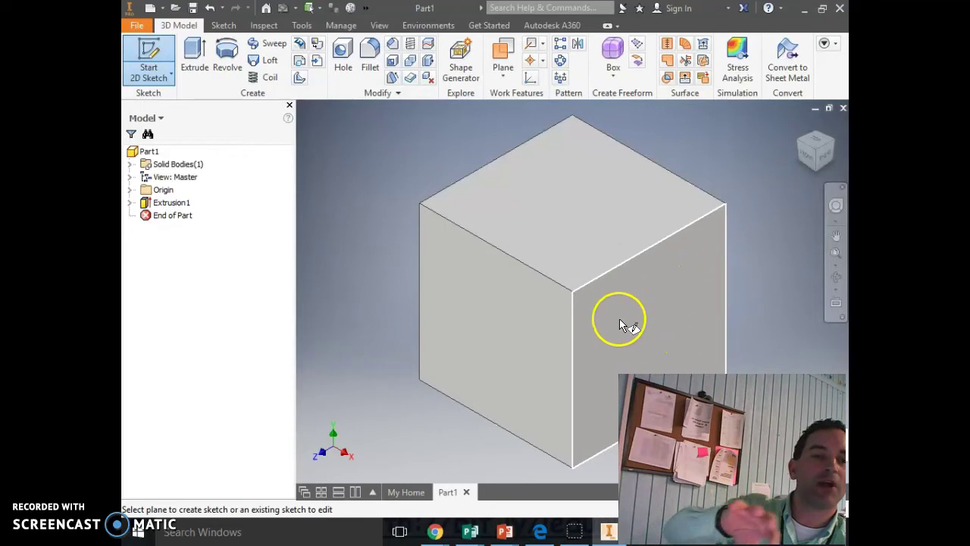
{"action": "left_click", "coordinate": [661, 310]}
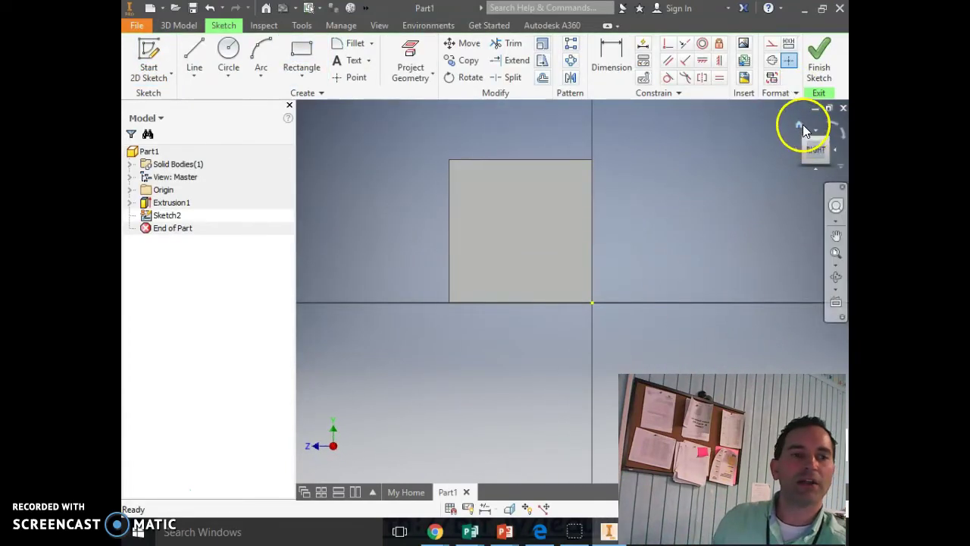
{"action": "left_click", "coordinate": [800, 125]}
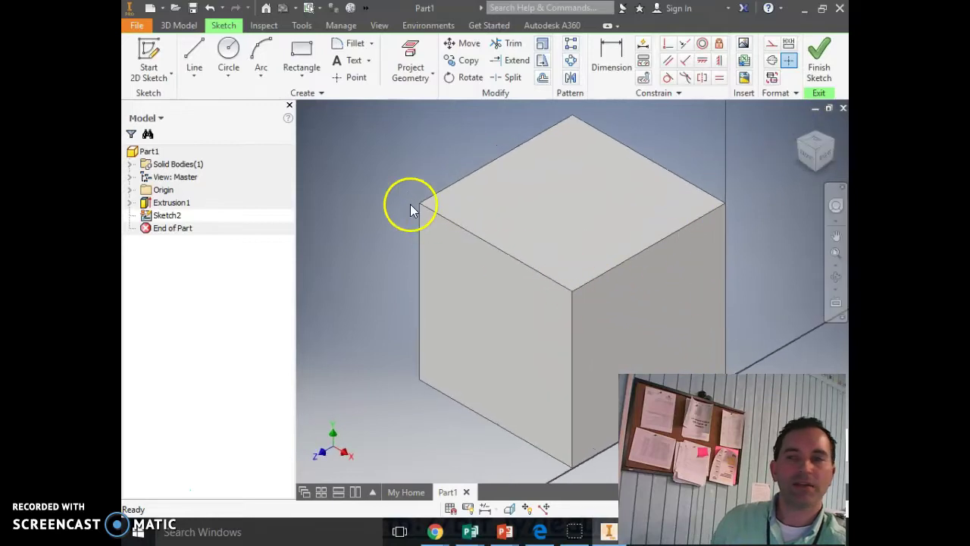
{"action": "left_click", "coordinate": [301, 57]}
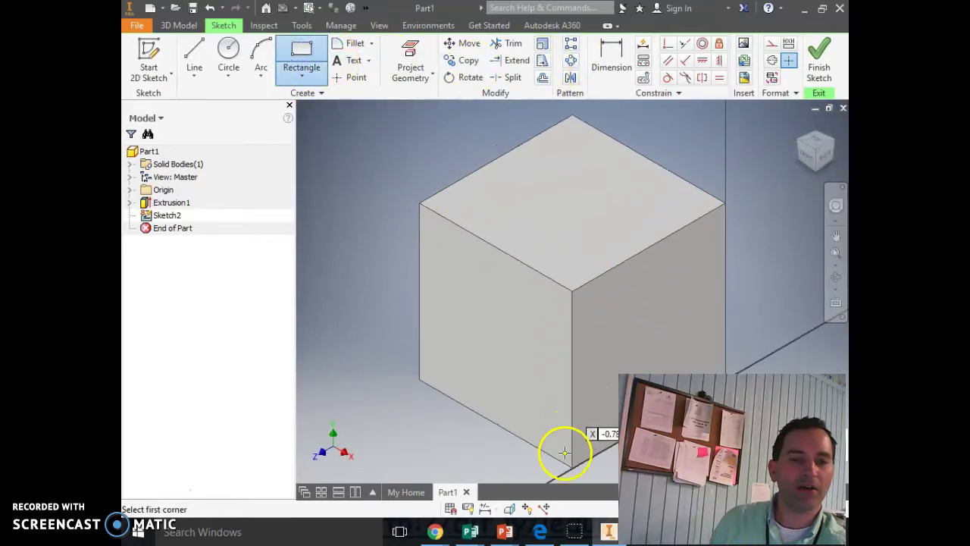
{"action": "left_click", "coordinate": [572, 465]}
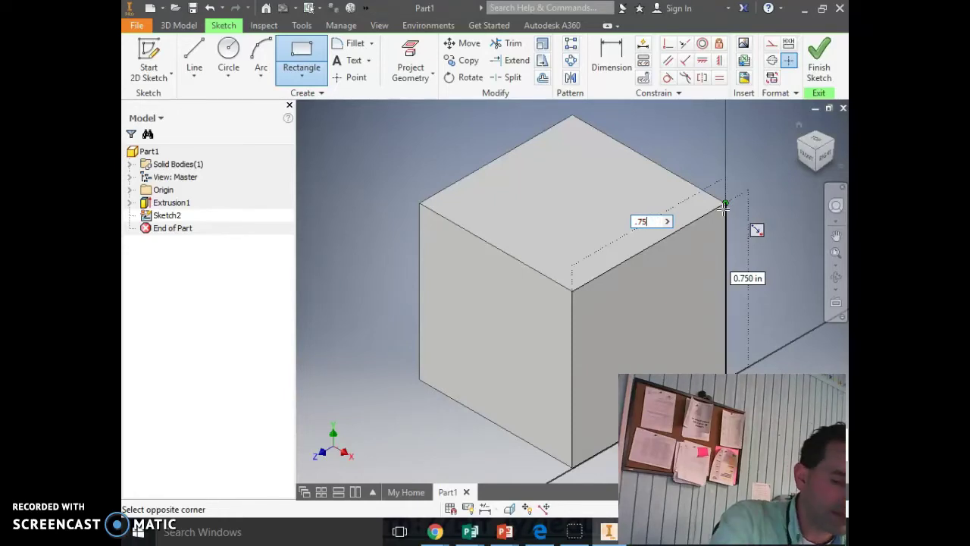
{"action": "key", "text": "Tab"}
{"action": "type", "text": "."}
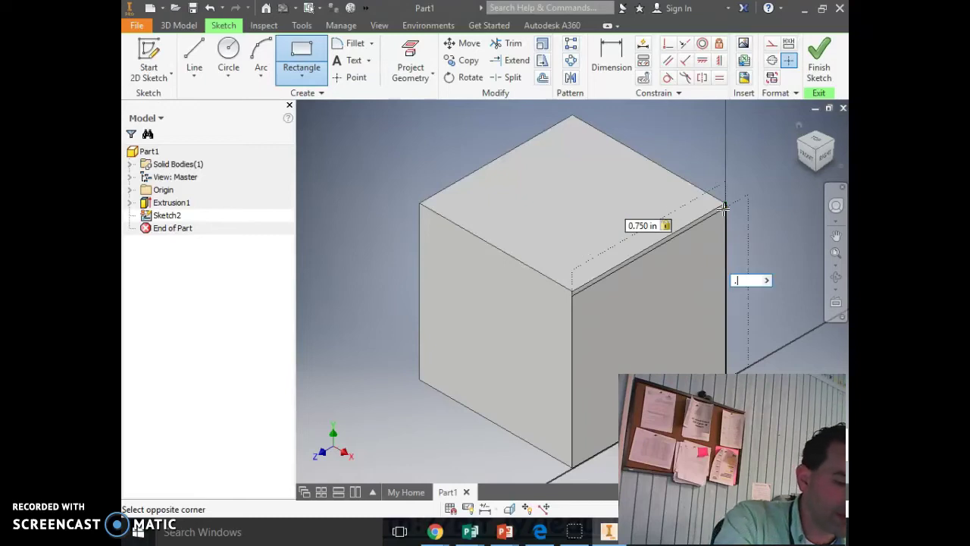
{"action": "type", "text": "75"}
{"action": "key", "text": "Return"}
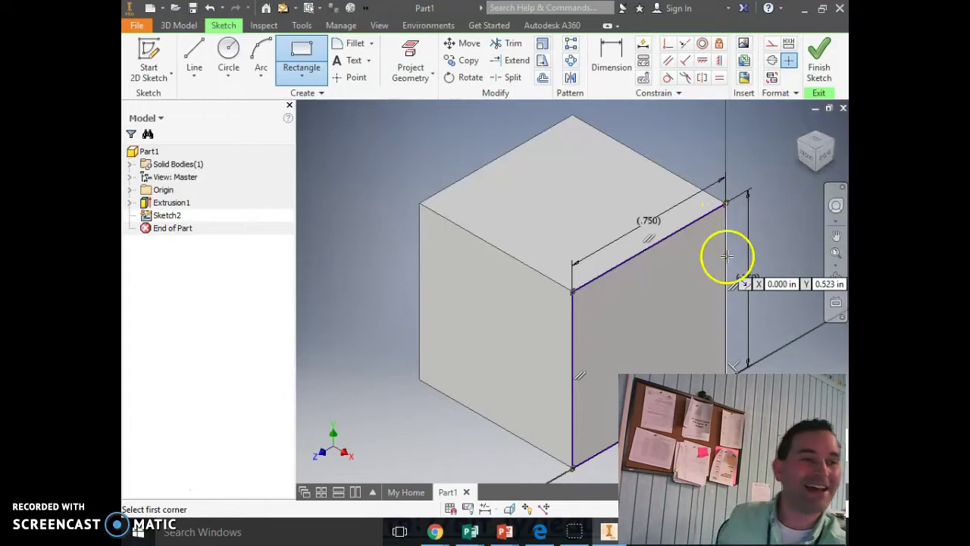
{"action": "left_click", "coordinate": [826, 60]}
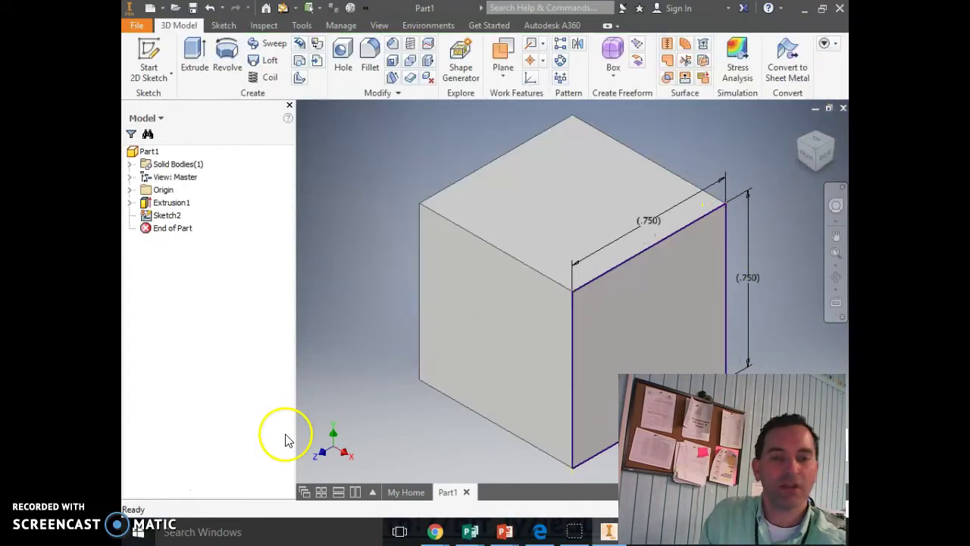
{"action": "left_click", "coordinate": [153, 488]}
{"action": "left_click", "coordinate": [195, 65]}
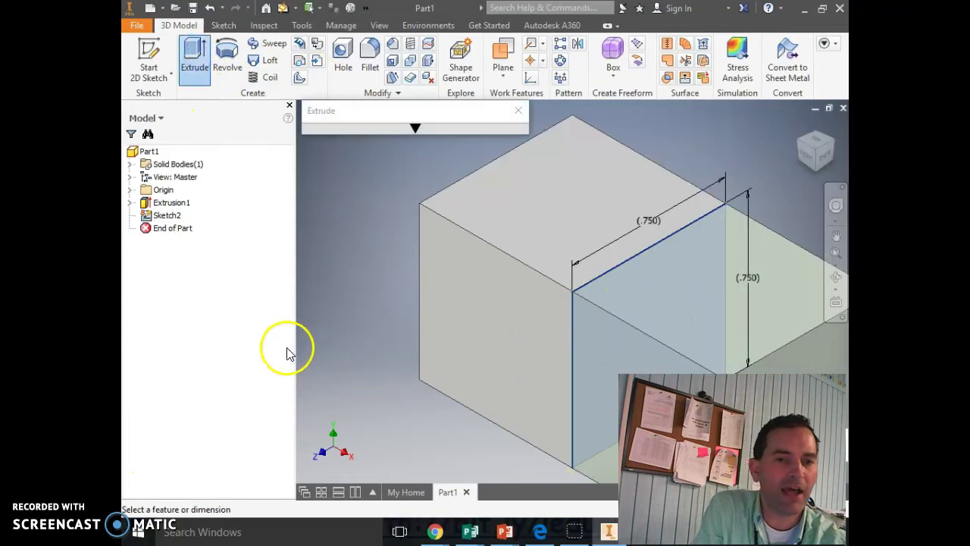
{"action": "left_click", "coordinate": [212, 8]}
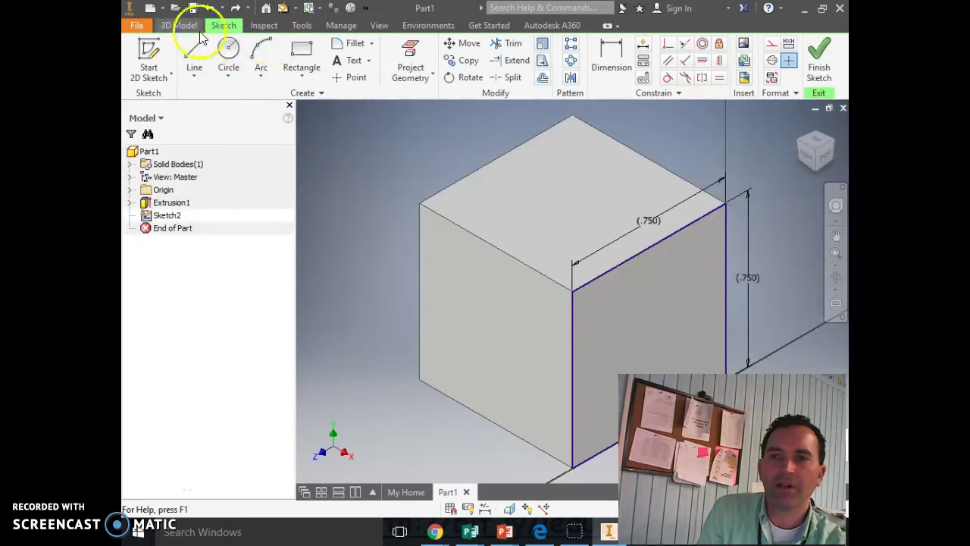
- Extrude the right-face square 0.75 in outward to lengthen the cube into a two-unit block
{"action": "left_click", "coordinate": [182, 25]}
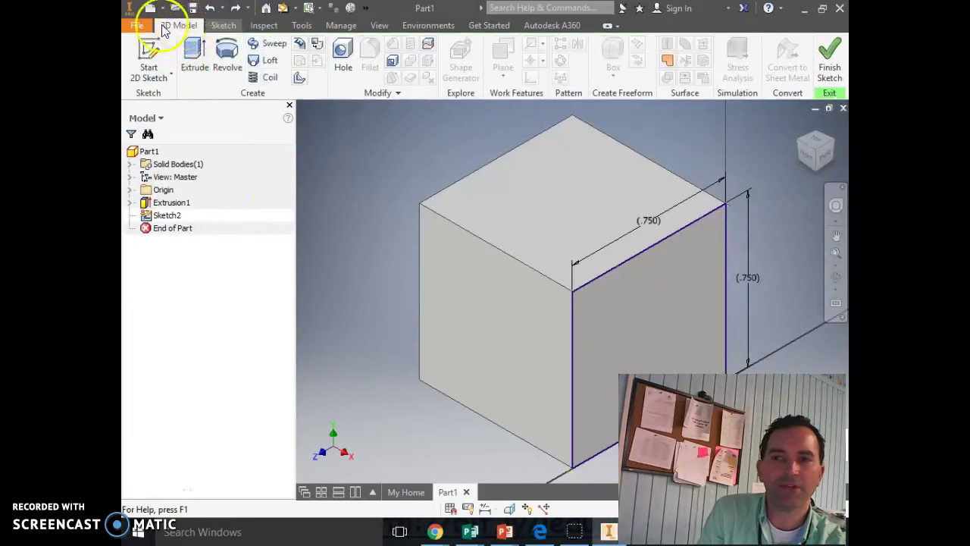
{"action": "left_click", "coordinate": [195, 57]}
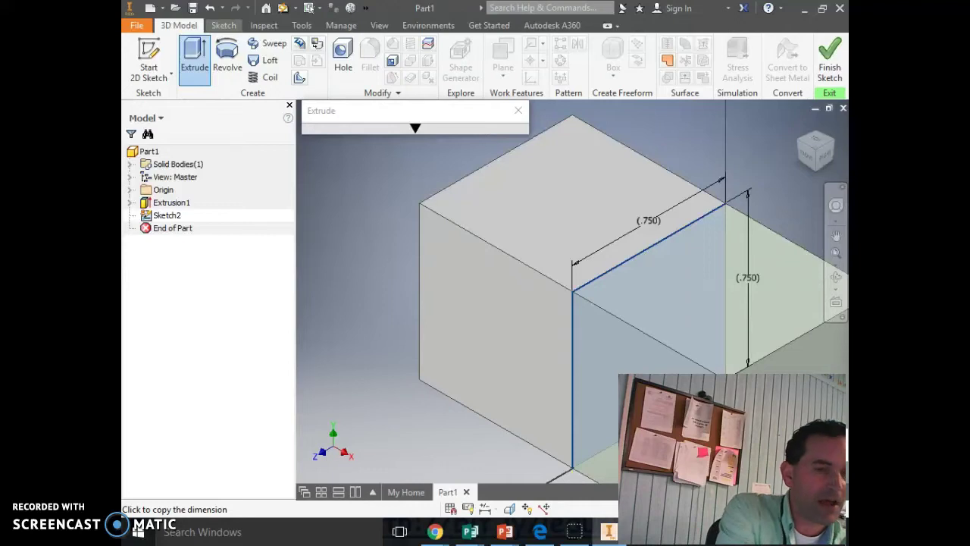
{"action": "key", "text": "Return"}
{"action": "left_click", "coordinate": [799, 127]}
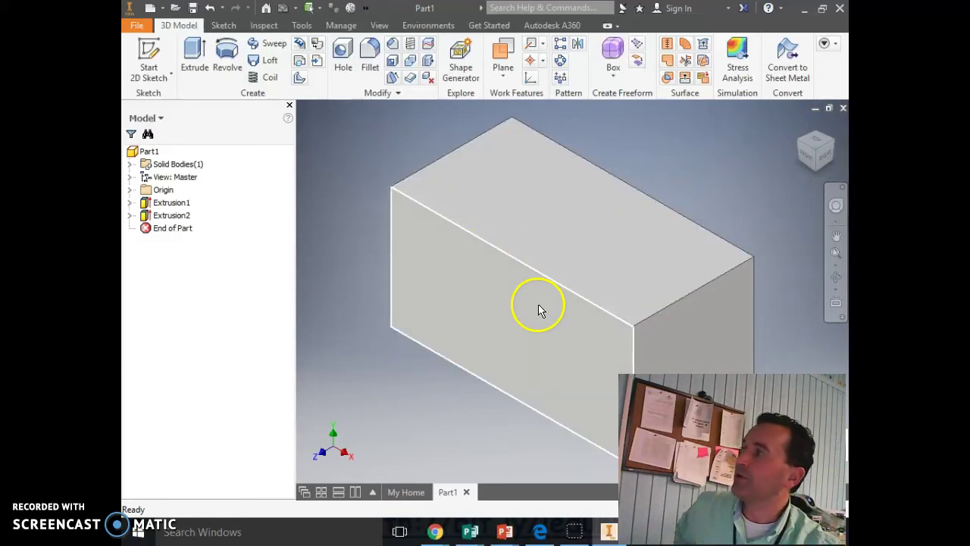
- Switch to the PowerPoint slide to examine the reference picture of the green puzzle piece, and return to Inventor
{"action": "left_click", "coordinate": [613, 288]}
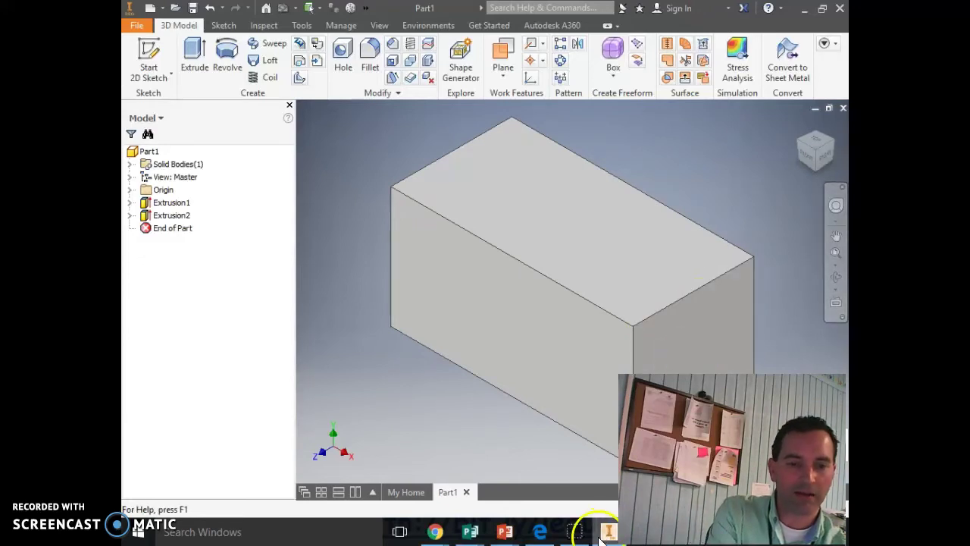
{"action": "key", "text": "alt+Tab"}
{"action": "key", "text": "alt+Tab"}
{"action": "key", "text": "alt+Tab"}
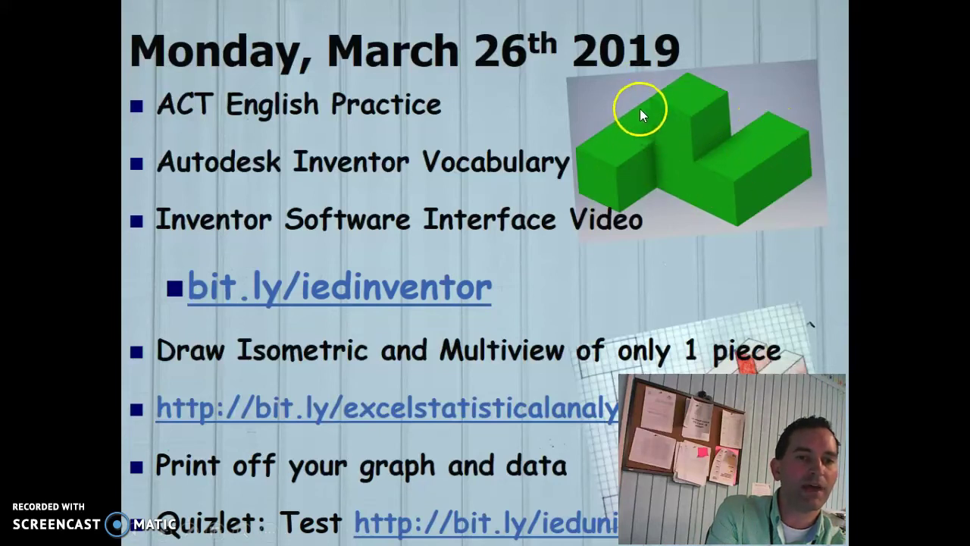
{"action": "key", "text": "alt+Tab"}
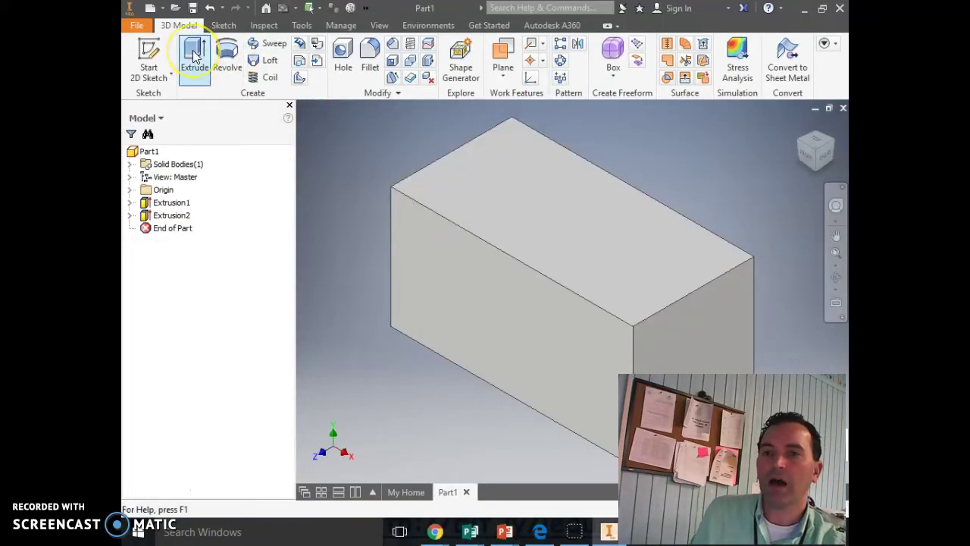
- Sketch a 0.75 by 0.75 in rectangle on the block's top face over the original cube, and finish the sketch
{"action": "left_click", "coordinate": [155, 52]}
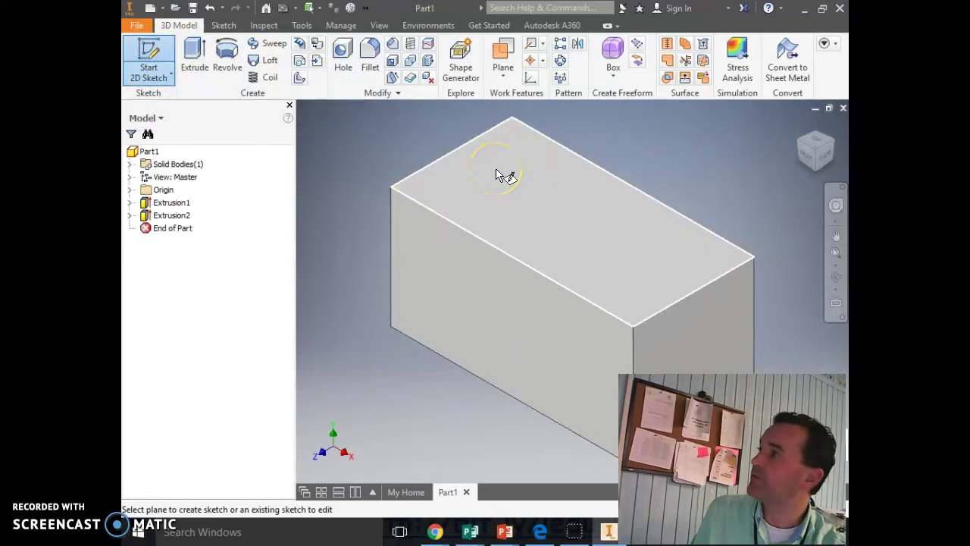
{"action": "left_click", "coordinate": [468, 165]}
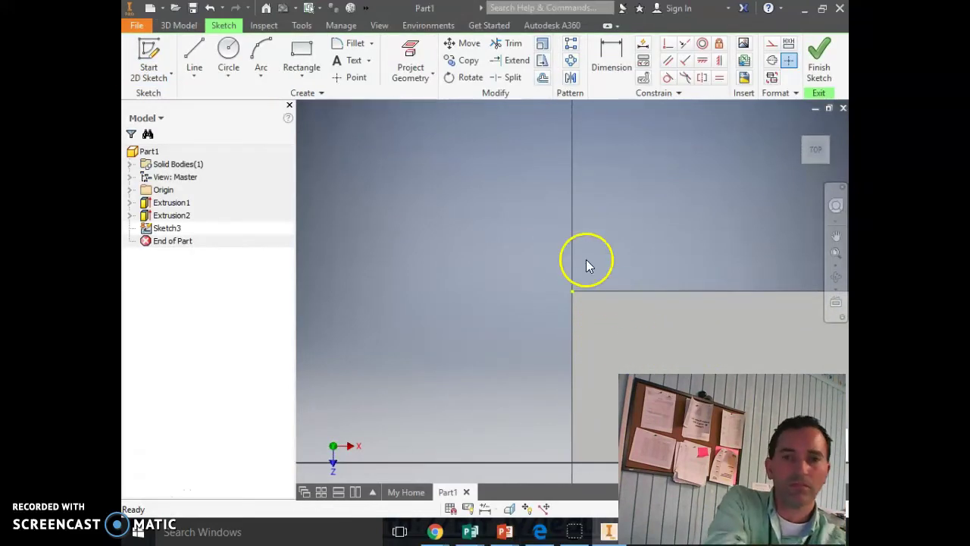
{"action": "left_click", "coordinate": [301, 51]}
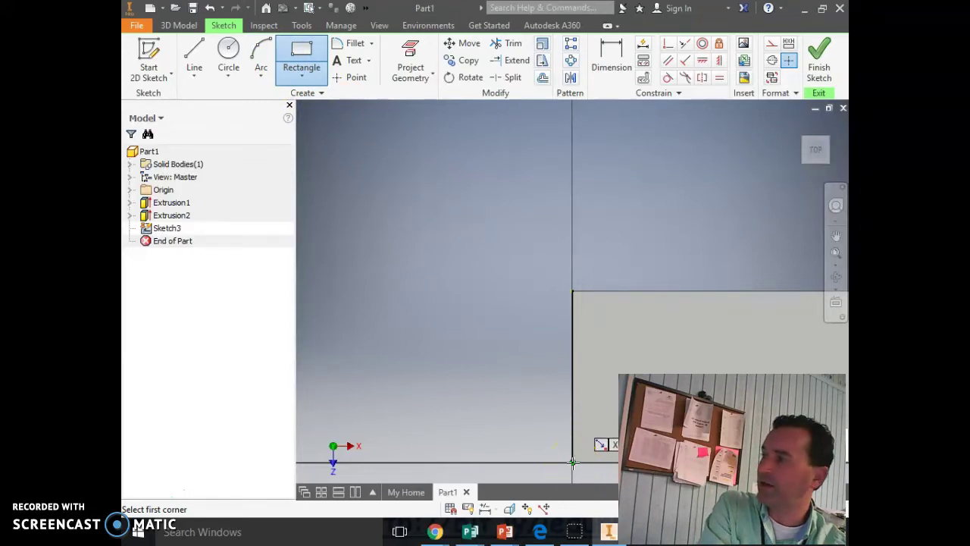
{"action": "mouse_move", "coordinate": [573, 462]}
{"action": "left_mouse_down"}
{"action": "mouse_move", "coordinate": [684, 314]}
{"action": "mouse_move", "coordinate": [710, 293]}
{"action": "mouse_move", "coordinate": [749, 289]}
{"action": "left_mouse_up"}
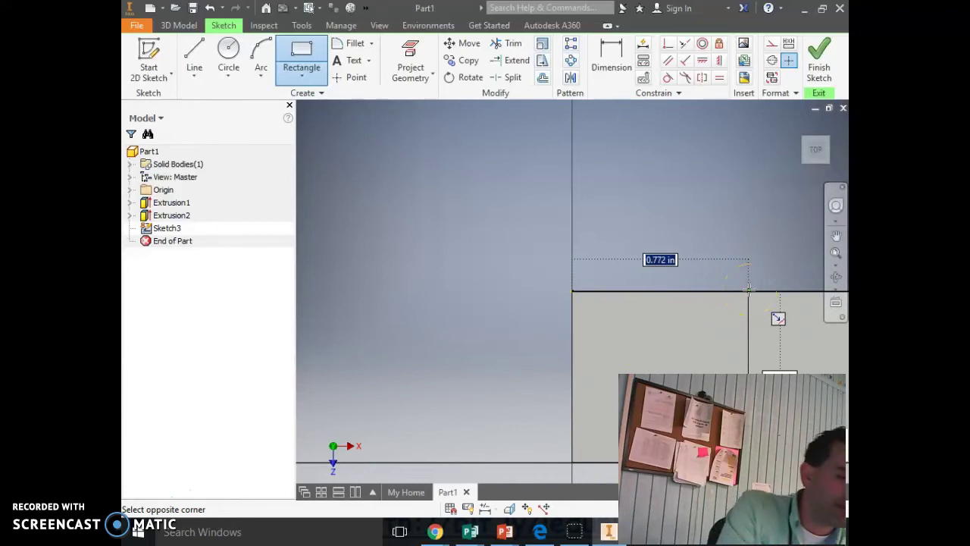
{"action": "left_click_drag", "start_coordinate": [748, 290], "coordinate": [747, 290]}
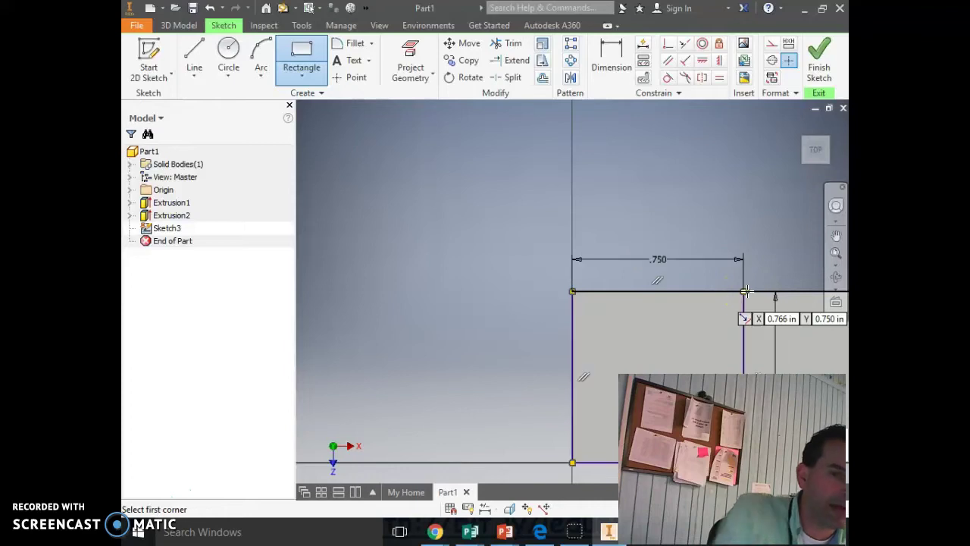
{"action": "left_click", "coordinate": [820, 59]}
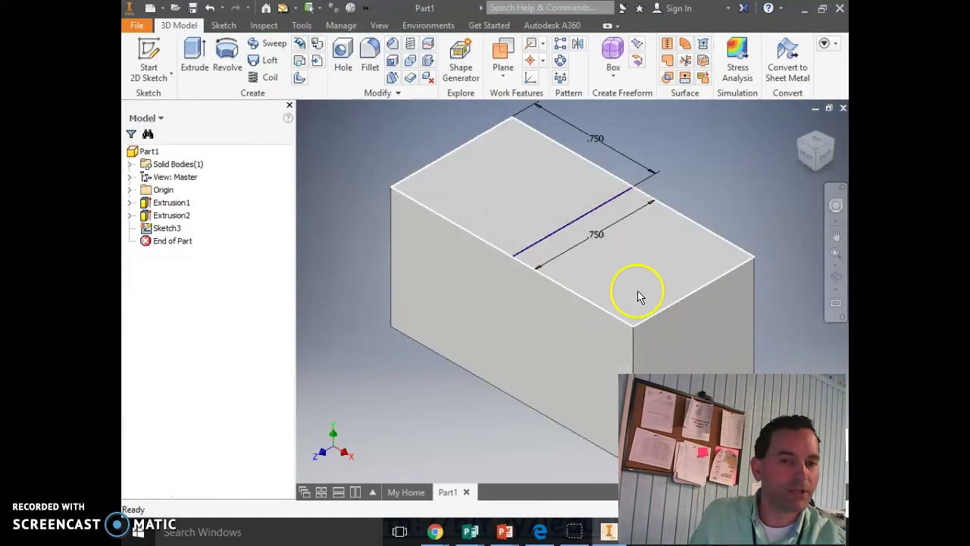
- Extrude the top-face square 0.75 in upward to form an L-shaped solid and return to the home view
{"action": "left_click", "coordinate": [195, 65]}
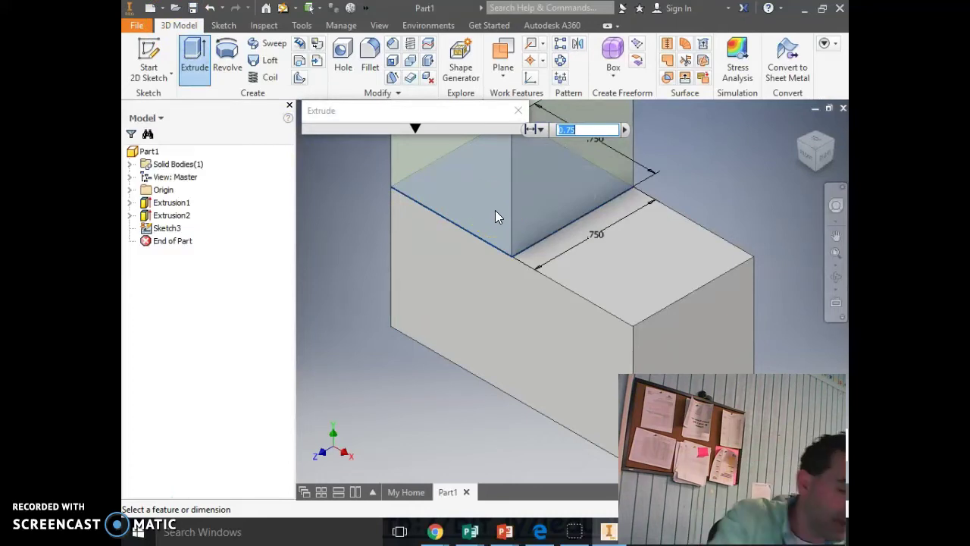
{"action": "type", "text": "1.5"}
{"action": "key", "text": "Return"}
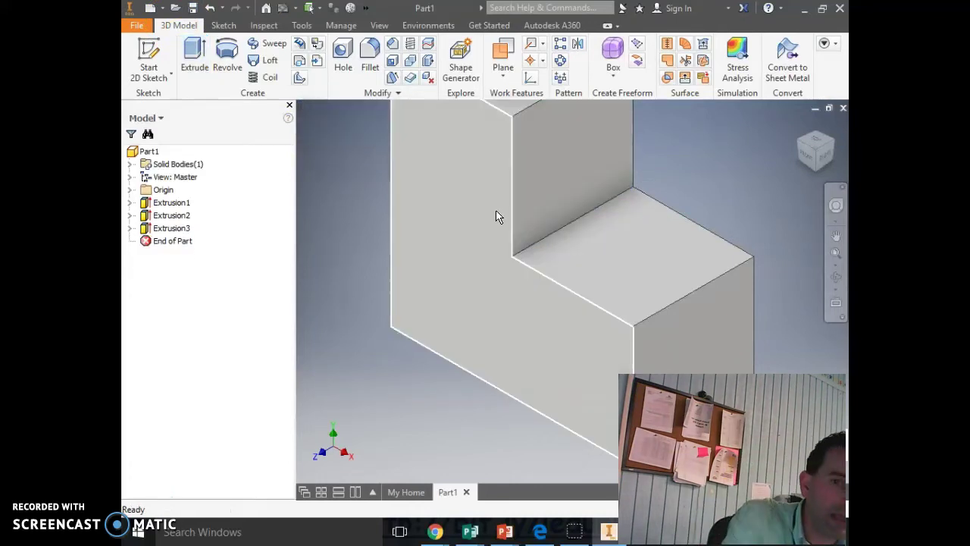
{"action": "left_click", "coordinate": [558, 219]}
{"action": "left_click", "coordinate": [801, 126]}
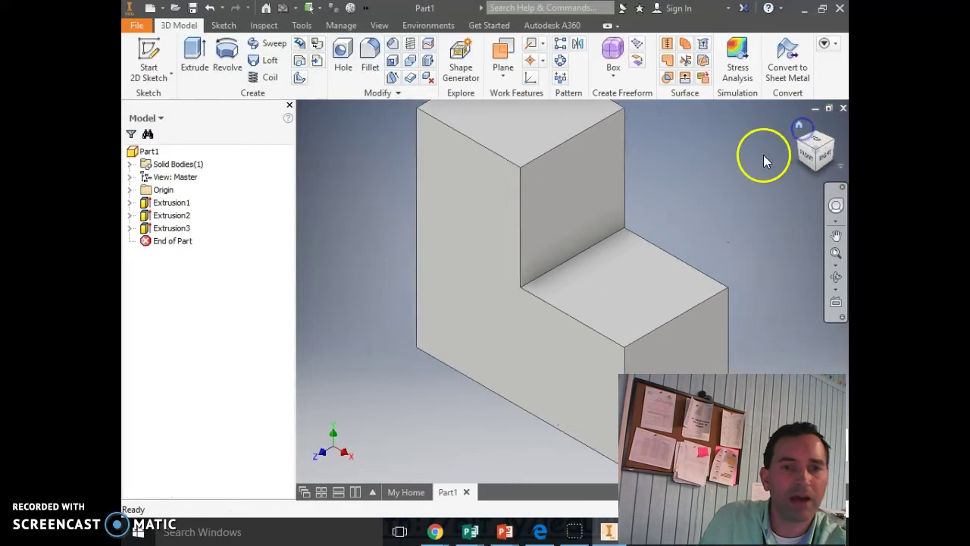
- Compare the model with the green piece on the PowerPoint slide and return to Inventor
{"action": "key", "text": "alt+Tab"}
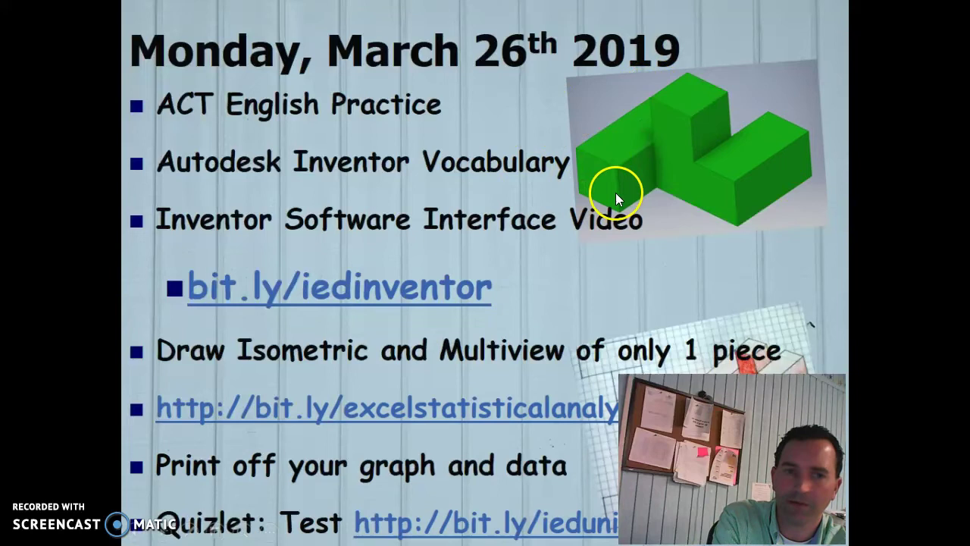
{"action": "key", "text": "alt+Tab"}
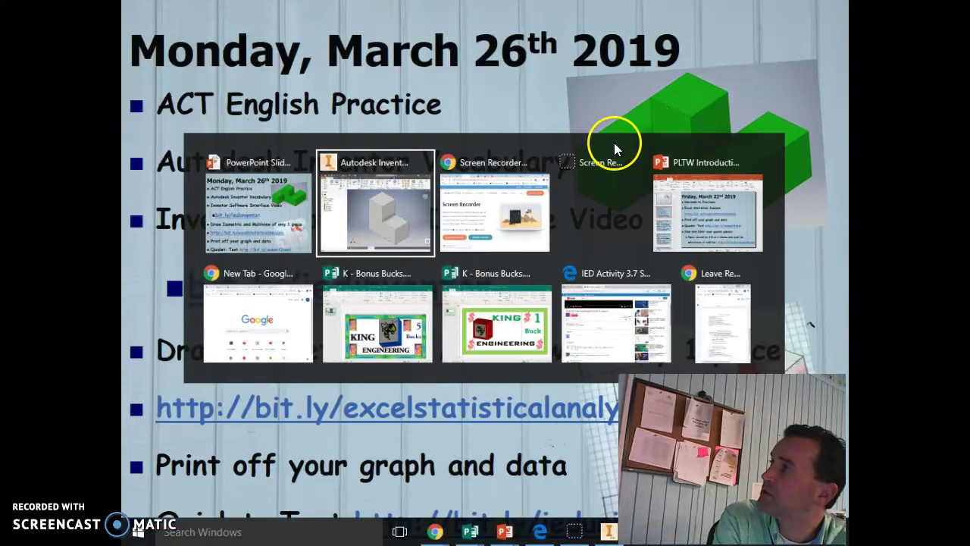
{"action": "left_click", "coordinate": [613, 144]}
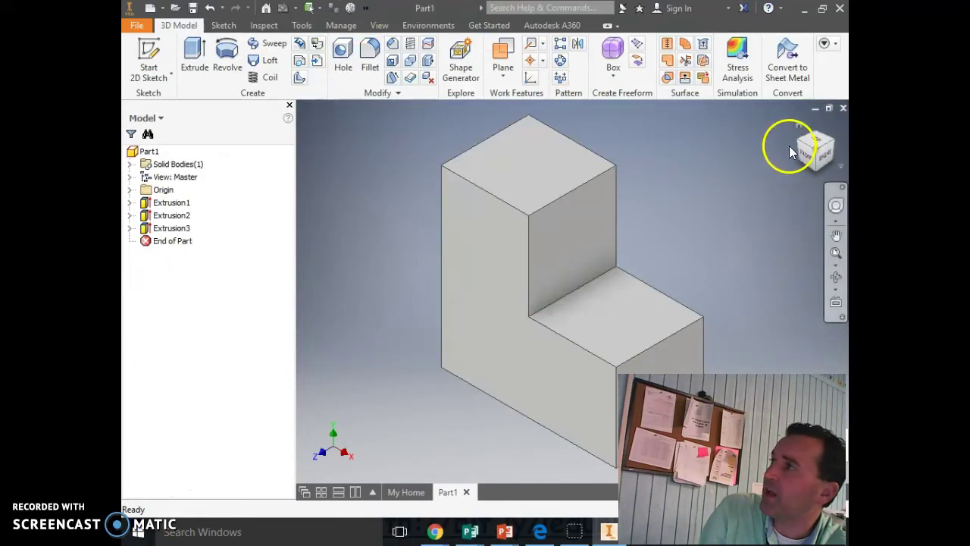
- Sketch a 0.75 by 0.75 in rectangle on the L-shaped solid's back face, covering the low block beside the tower, and finish the sketch
{"action": "left_click", "coordinate": [833, 141]}
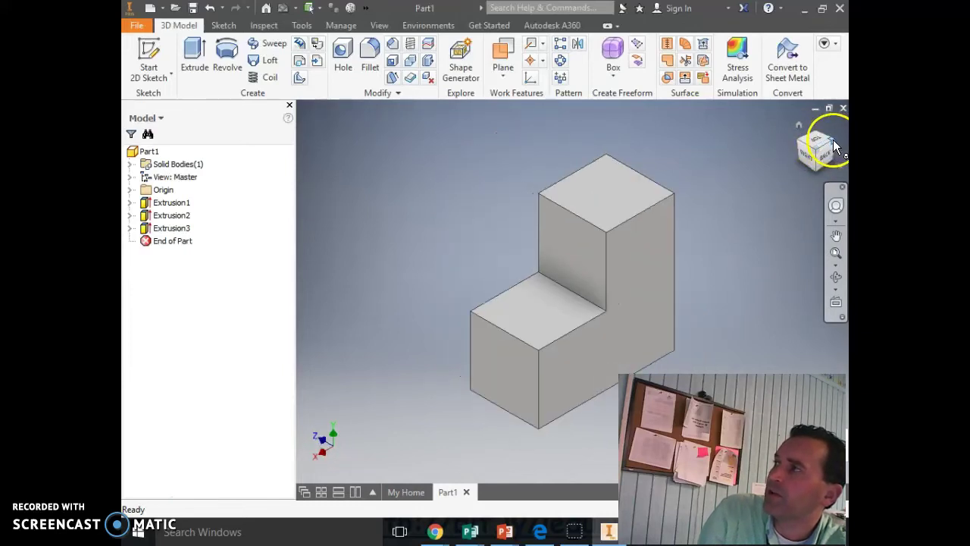
{"action": "left_click", "coordinate": [833, 140]}
{"action": "left_click", "coordinate": [832, 137]}
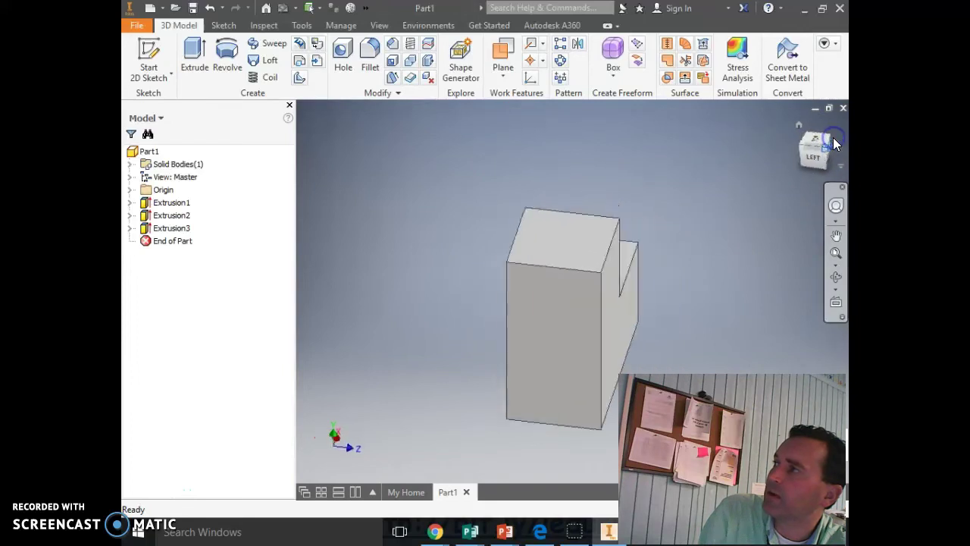
{"action": "left_click", "coordinate": [835, 139]}
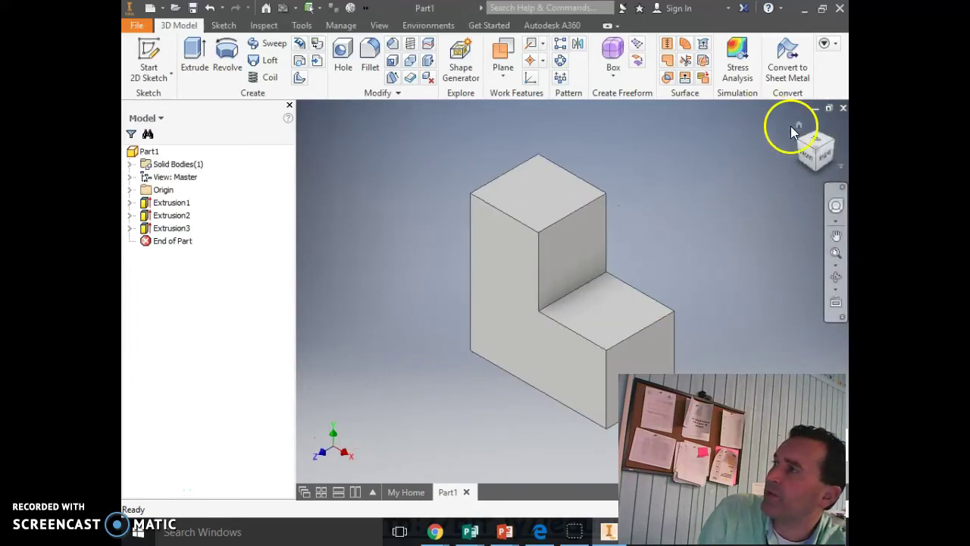
{"action": "left_click", "coordinate": [836, 139]}
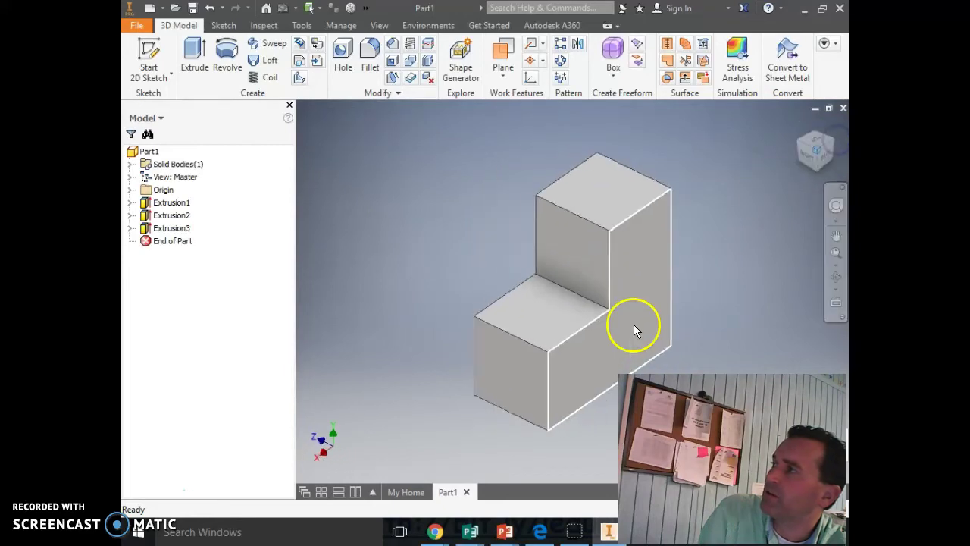
{"action": "left_click", "coordinate": [149, 59]}
{"action": "left_click", "coordinate": [560, 371]}
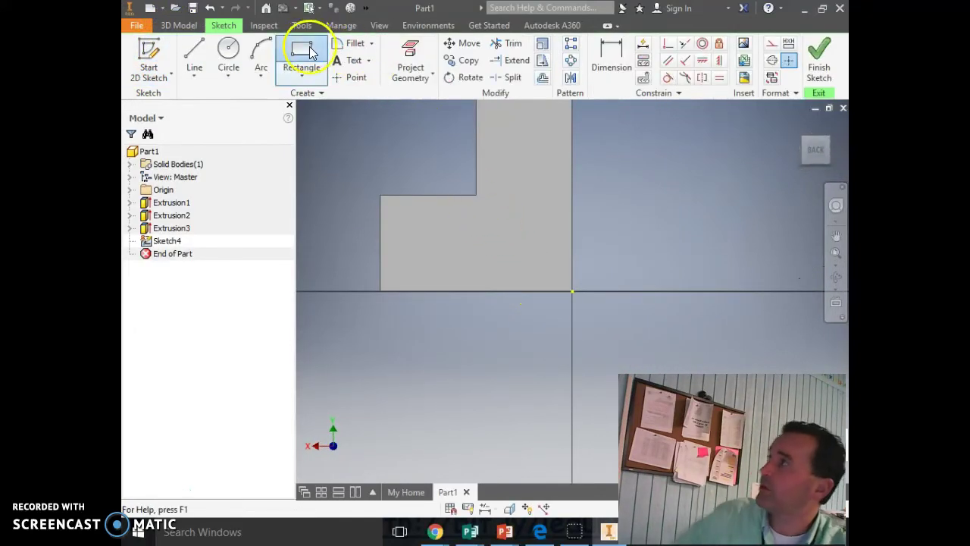
{"action": "left_click", "coordinate": [301, 57]}
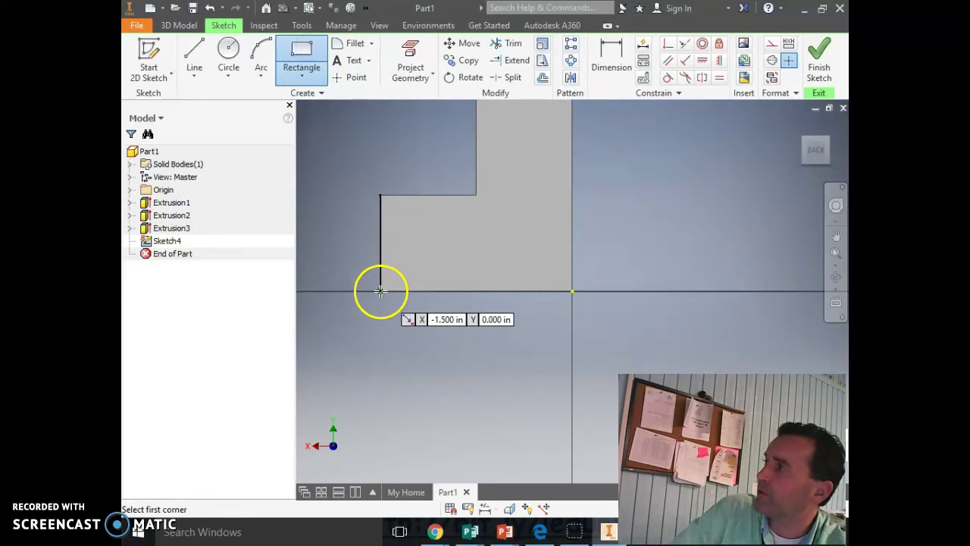
{"action": "left_click", "coordinate": [380, 291]}
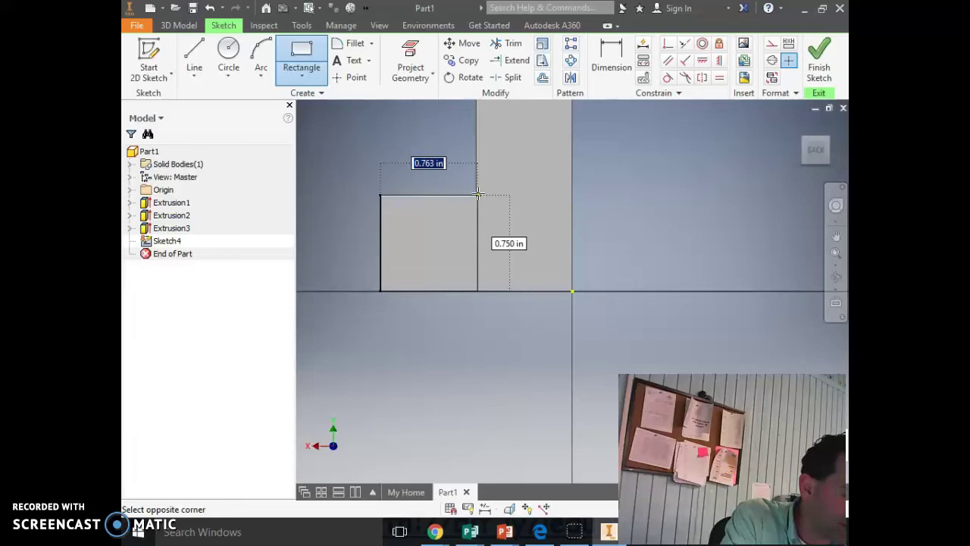
{"action": "type", "text": "0.7"}
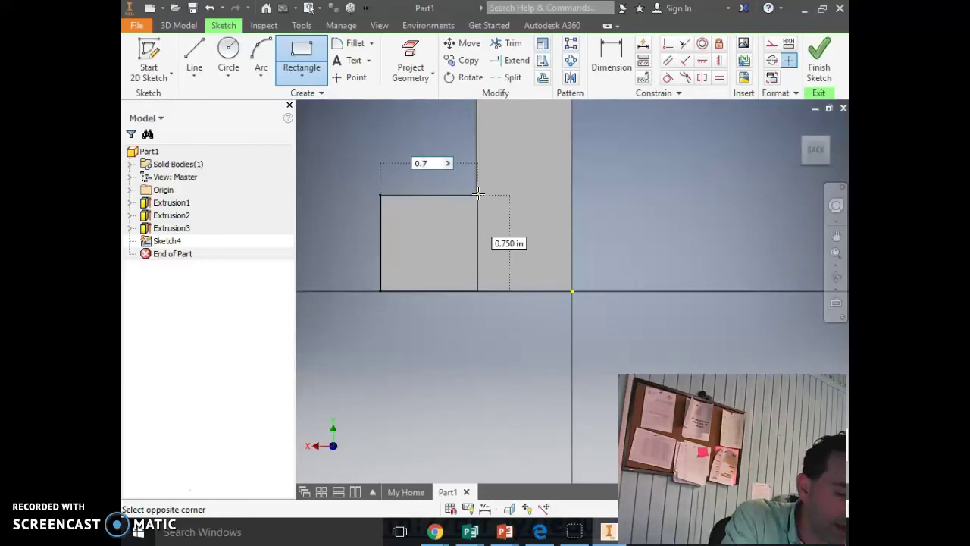
{"action": "type", "text": "5"}
{"action": "key", "text": "Tab"}
{"action": "type", "text": "."}
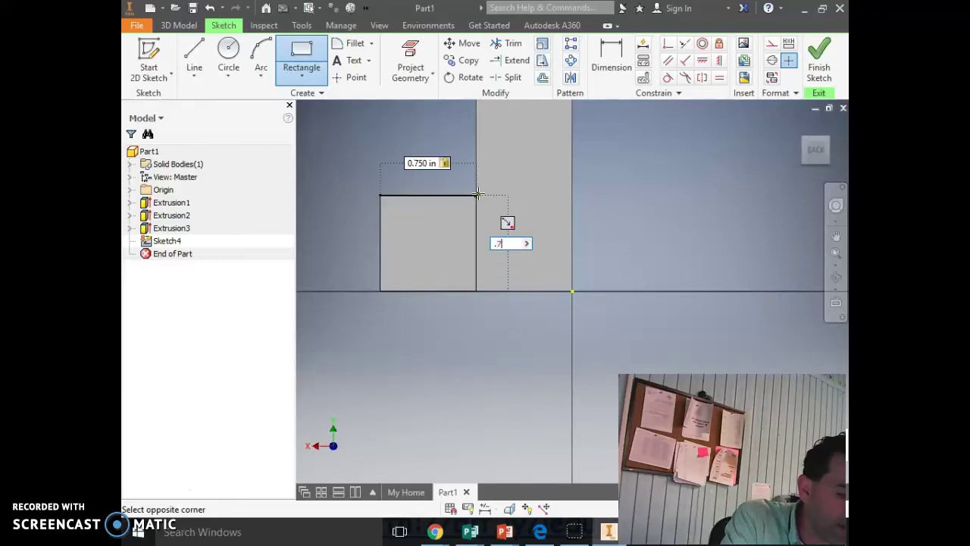
{"action": "key", "text": "Return"}
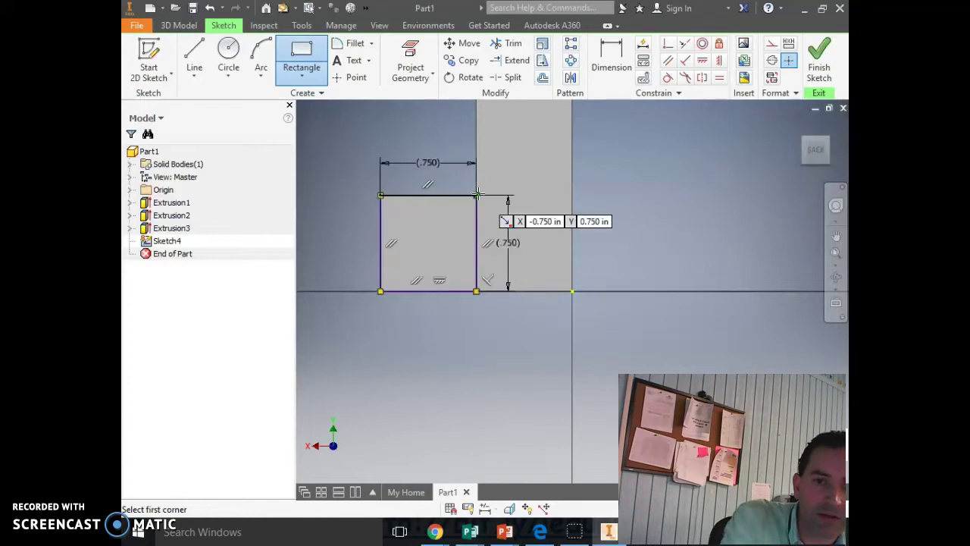
{"action": "left_click", "coordinate": [818, 58]}
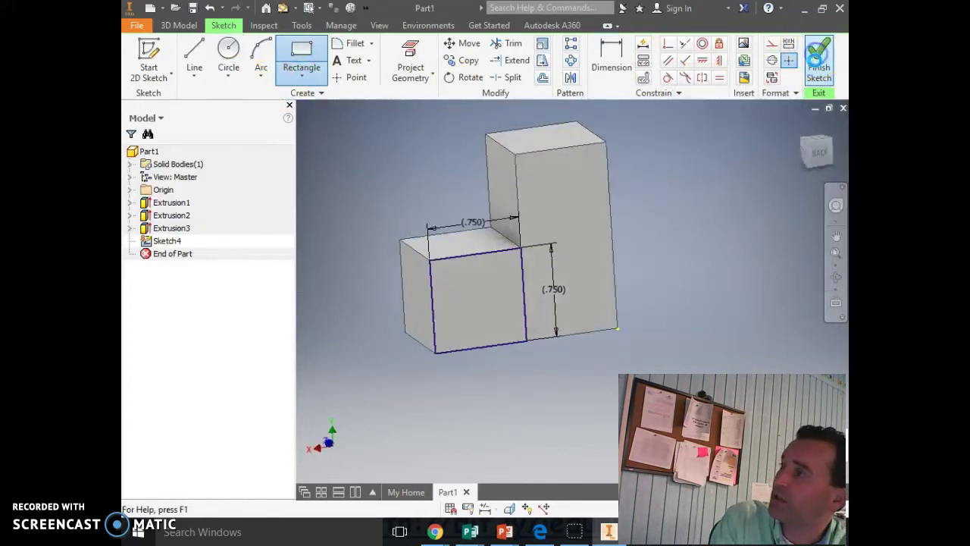
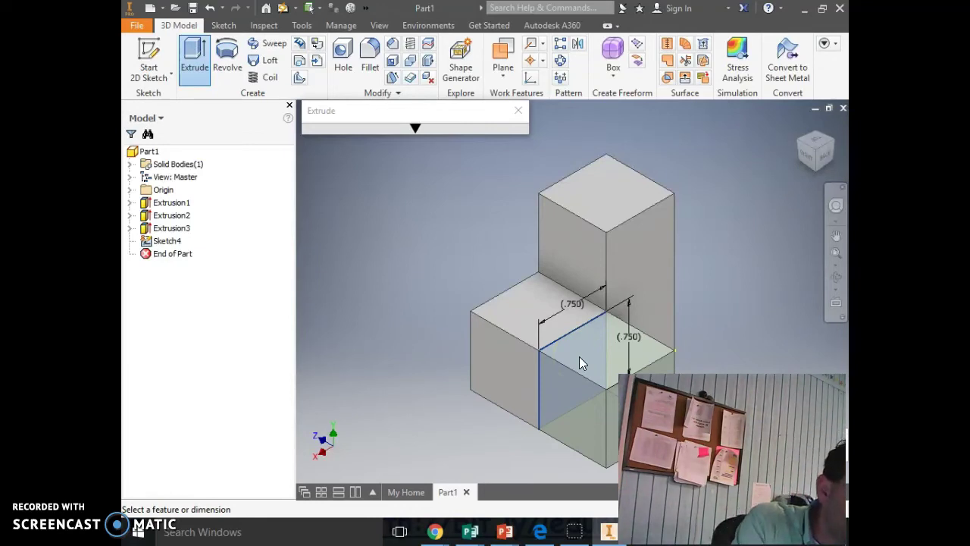
- Extrude the back-face square 0.75 in outward, then compare the model in home view with the green piece on the PowerPoint slide
{"action": "left_click", "coordinate": [583, 364]}
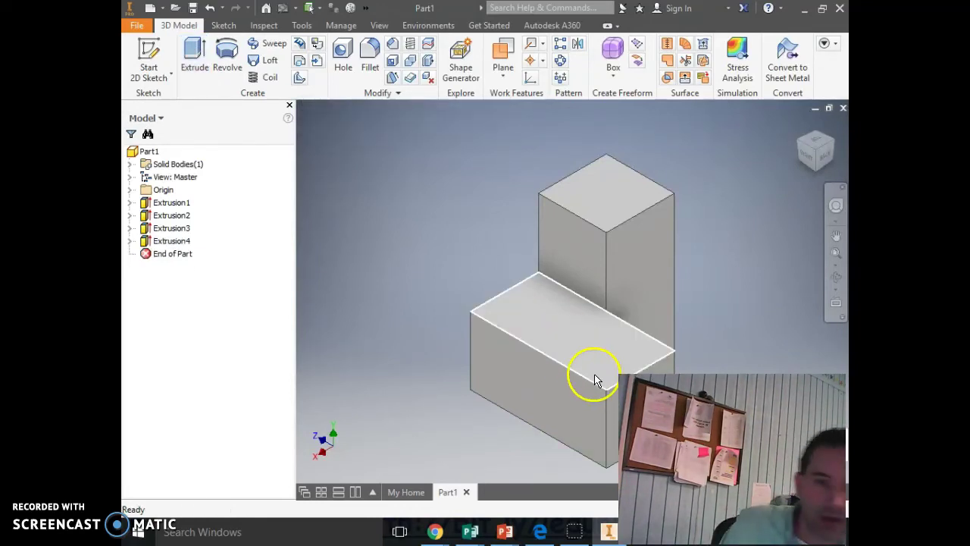
{"action": "left_click", "coordinate": [779, 173]}
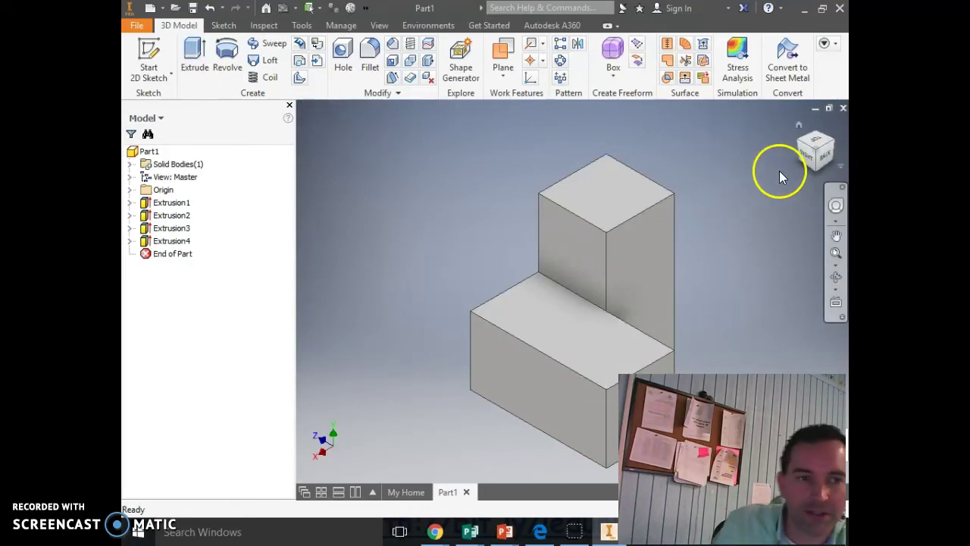
{"action": "left_click", "coordinate": [800, 125]}
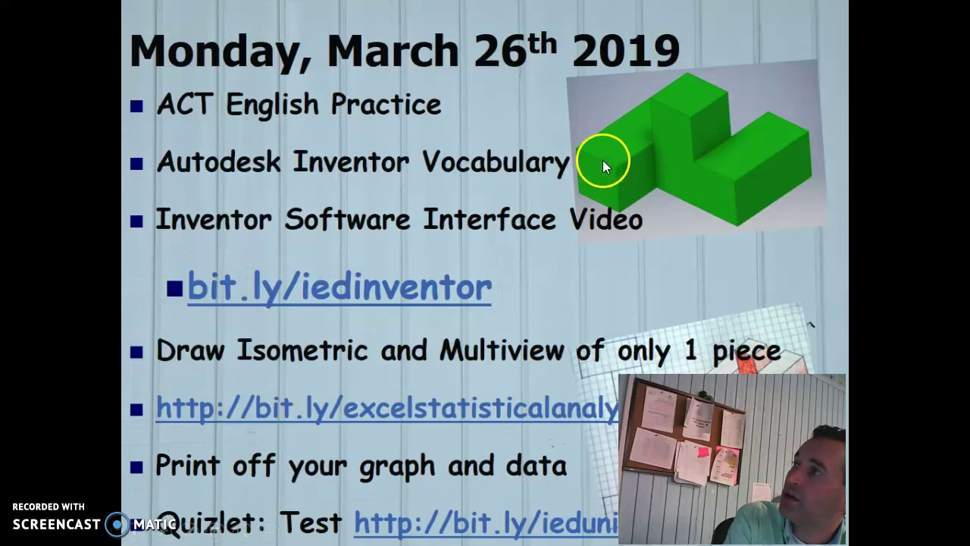
{"action": "key", "text": "alt+Tab"}
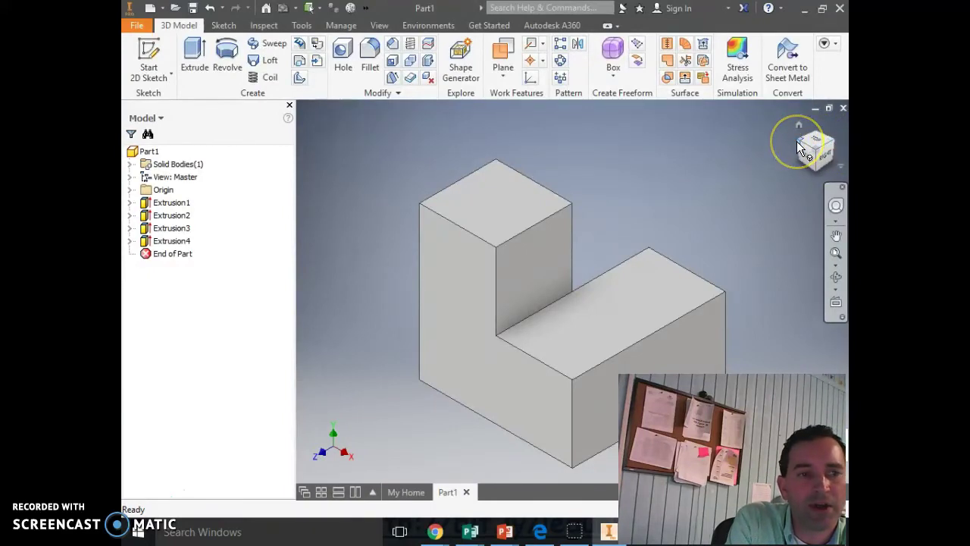
- Sketch a 0.75 by 0.75 in rectangle on the lower half of the tower's left face, and finish the sketch
{"action": "left_click", "coordinate": [799, 140]}
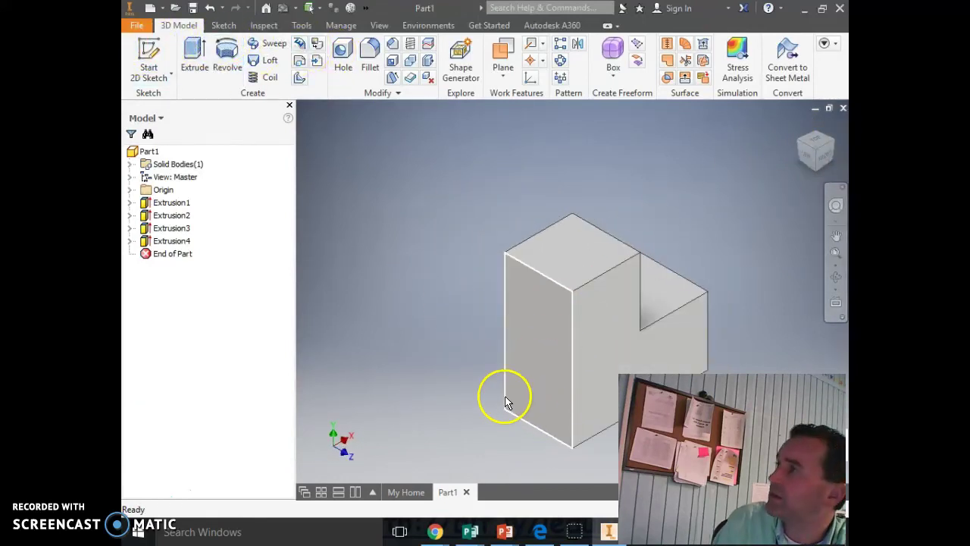
{"action": "left_click", "coordinate": [148, 53]}
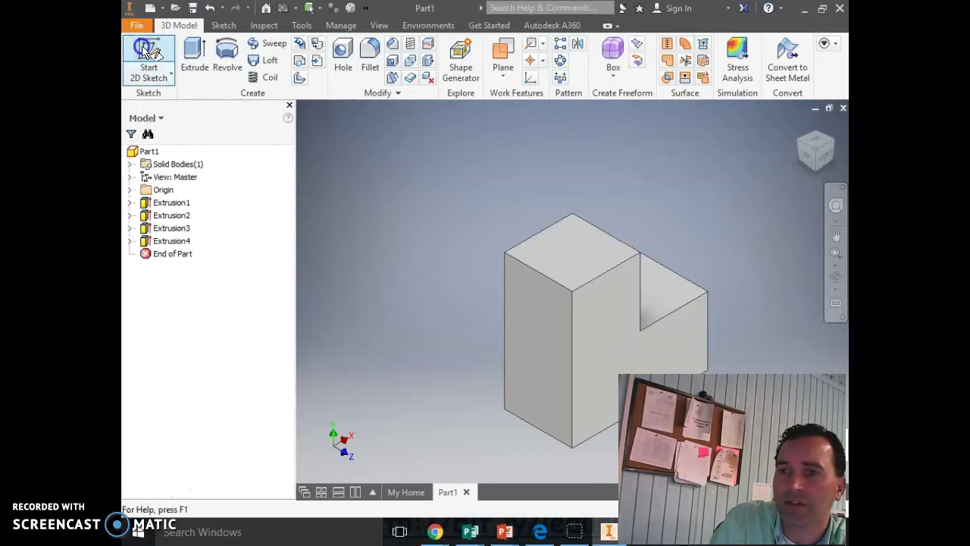
{"action": "left_click", "coordinate": [550, 359]}
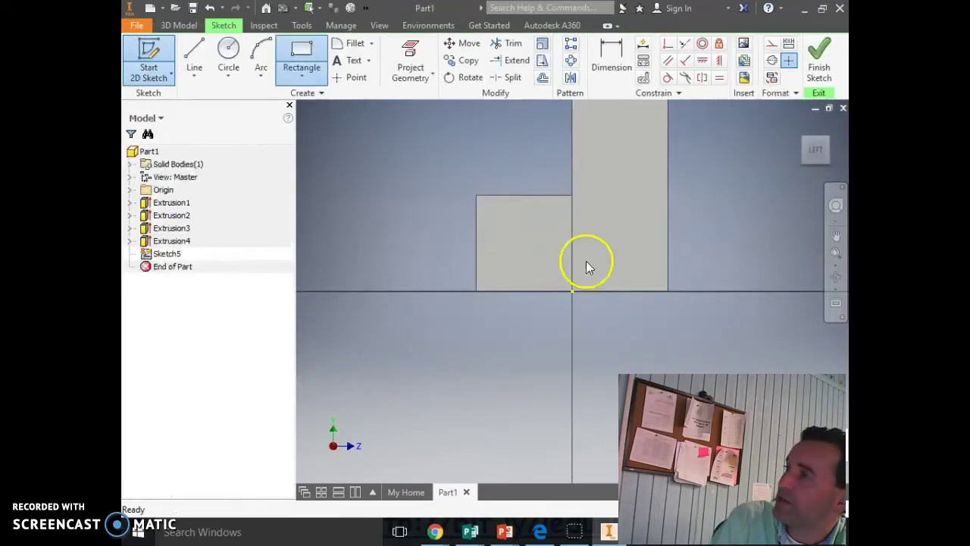
{"action": "left_click", "coordinate": [299, 57]}
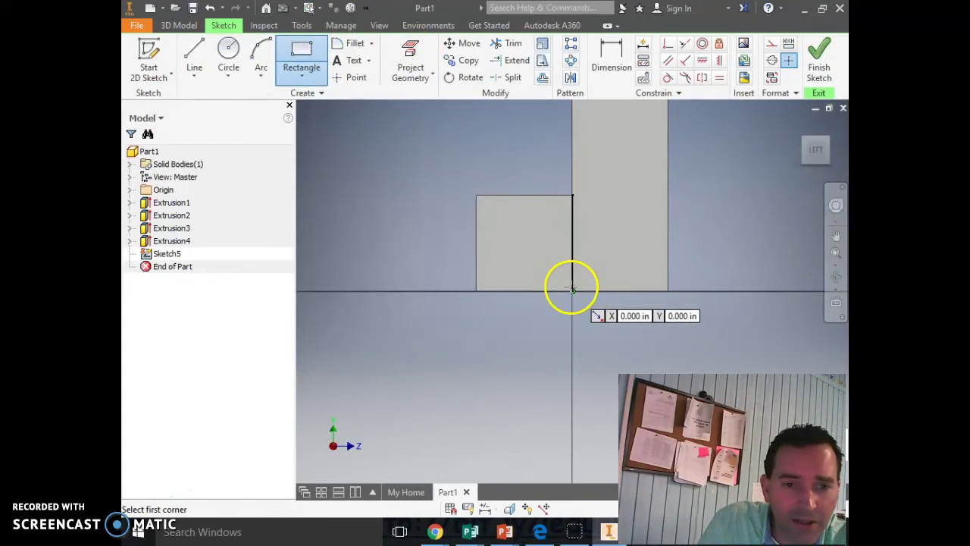
{"action": "left_click_drag", "start_coordinate": [573, 291], "coordinate": [712, 173]}
{"action": "type", "text": ".7"}
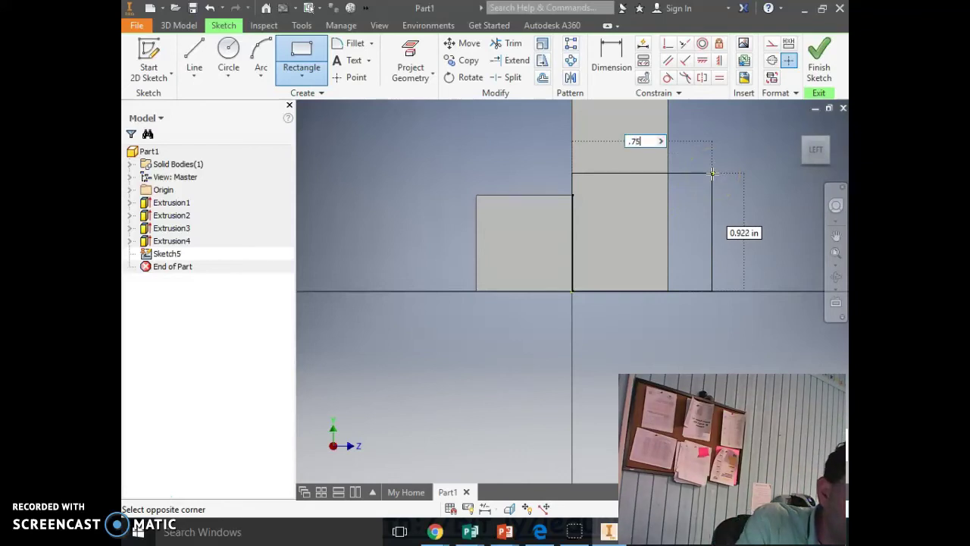
{"action": "type", "text": "5"}
{"action": "key", "text": "Tab"}
{"action": "type", "text": ".75"}
{"action": "key", "text": "Return"}
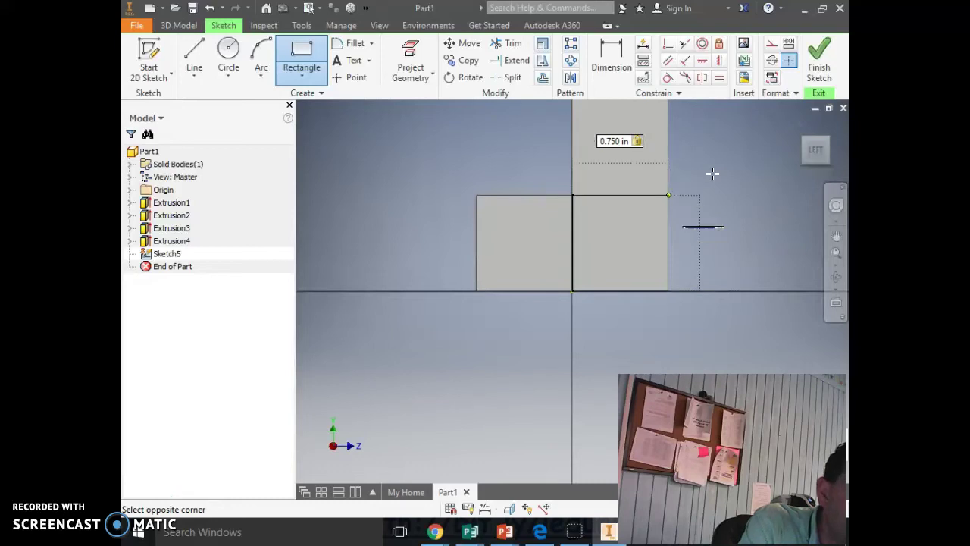
{"action": "left_click", "coordinate": [826, 59]}
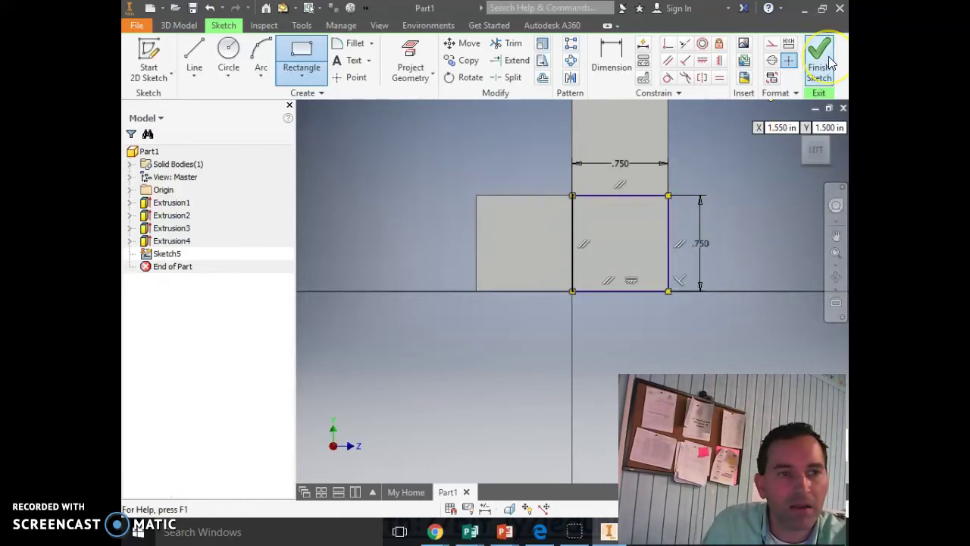
{"action": "left_click", "coordinate": [788, 111]}
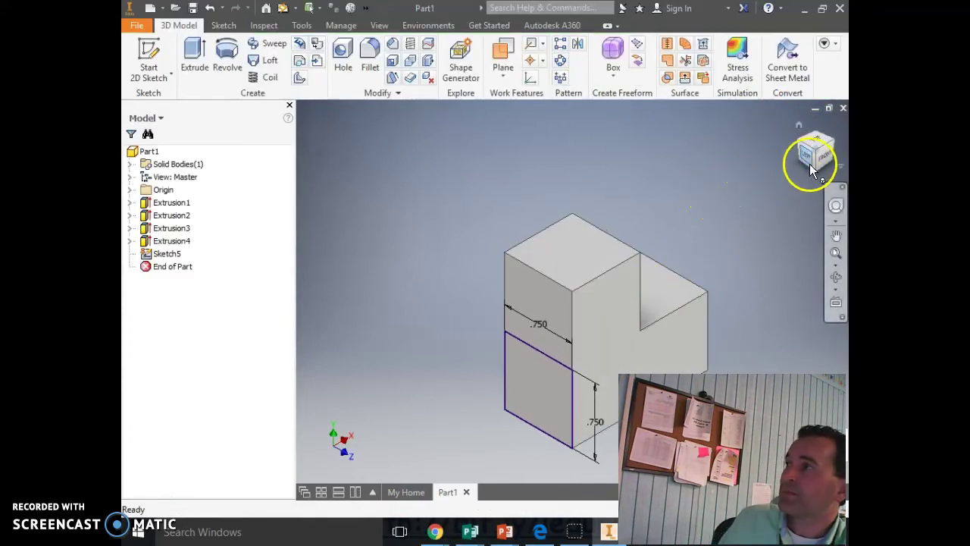
- Check the model against the PowerPoint slide, extrude the left-face square 0.75 in outward in Inventor, and return to the home view
{"action": "left_click", "coordinate": [802, 123]}
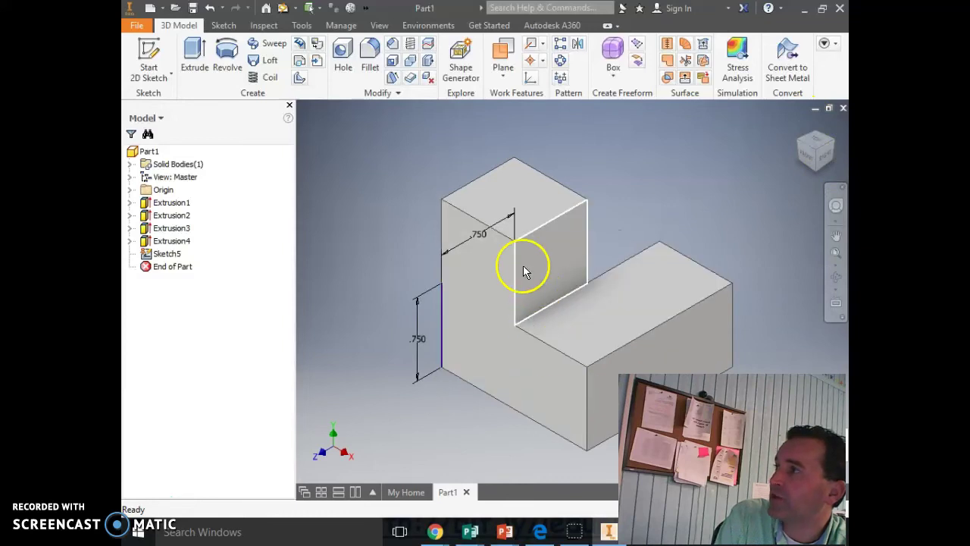
{"action": "left_click", "coordinate": [804, 148]}
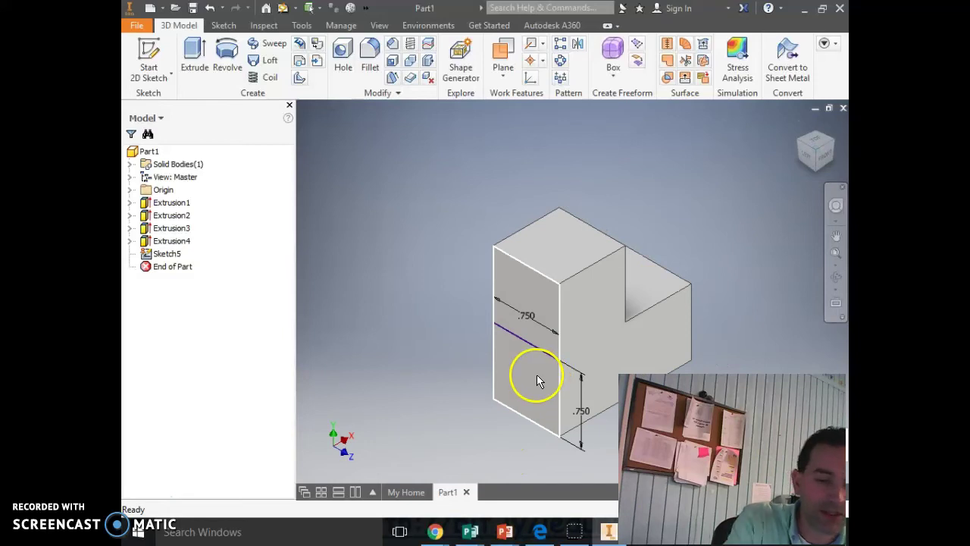
{"action": "key", "text": "alt+Tab"}
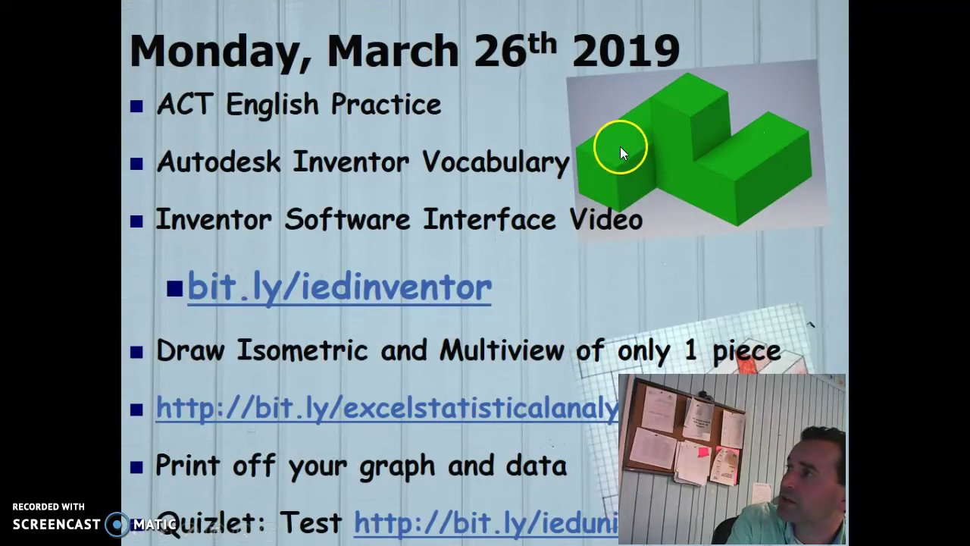
{"action": "key", "text": "alt+Tab"}
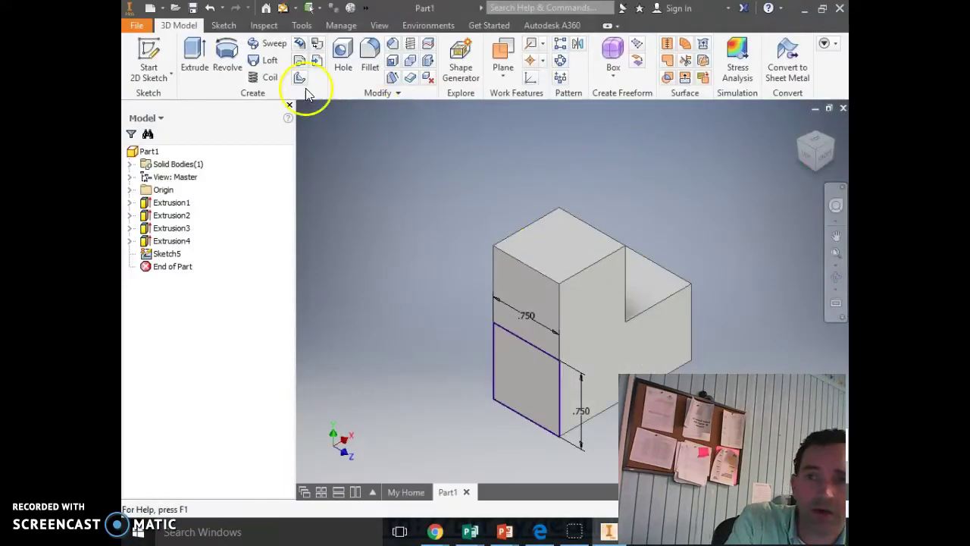
{"action": "left_click", "coordinate": [195, 67]}
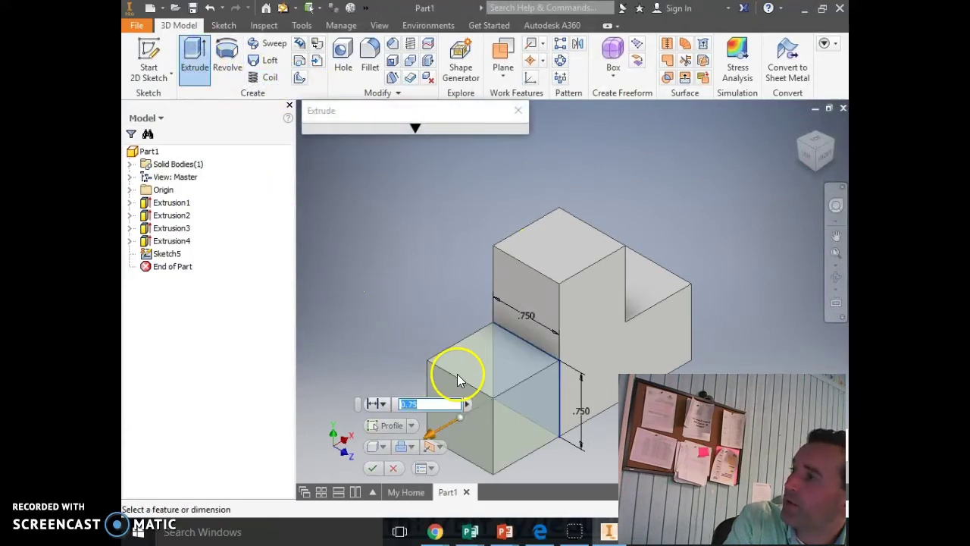
{"action": "type", "text": ".75"}
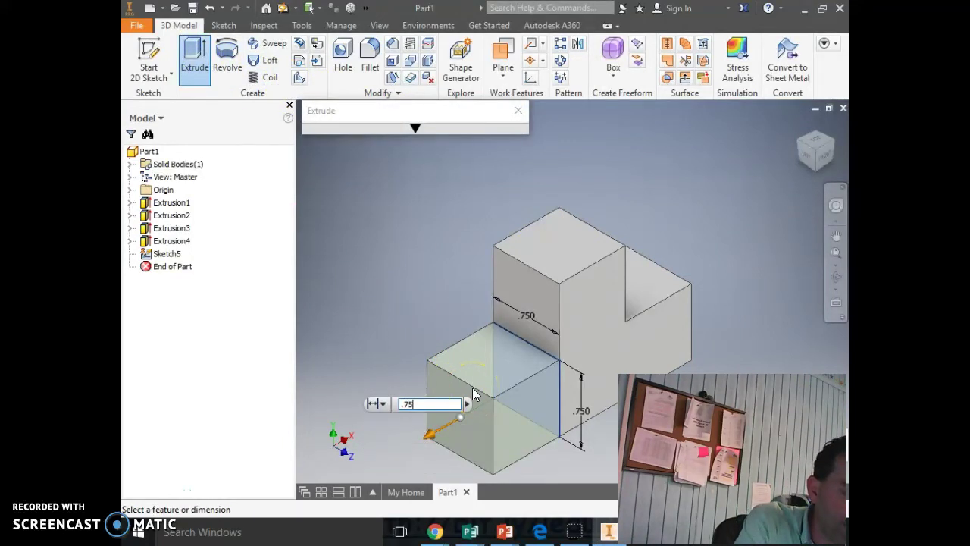
{"action": "key", "text": "Return"}
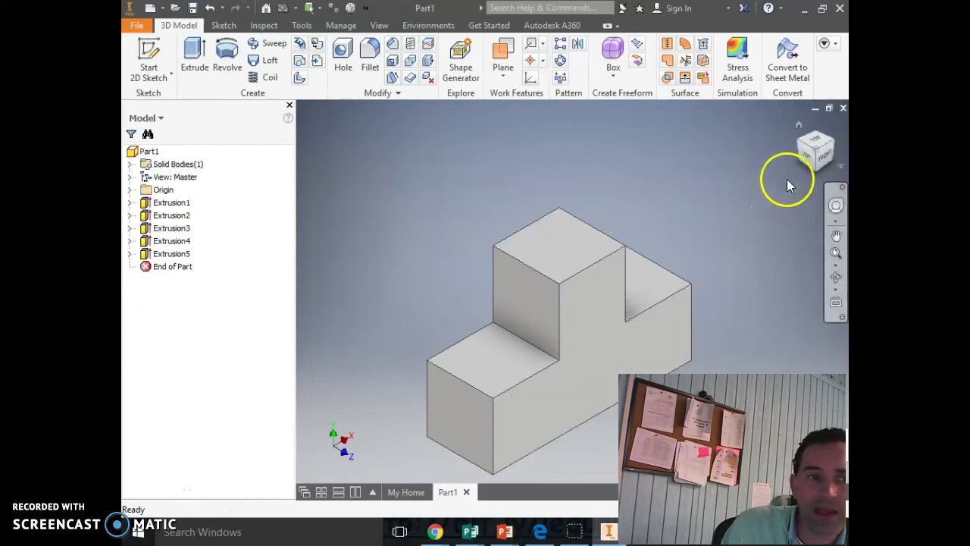
{"action": "left_click", "coordinate": [798, 125]}
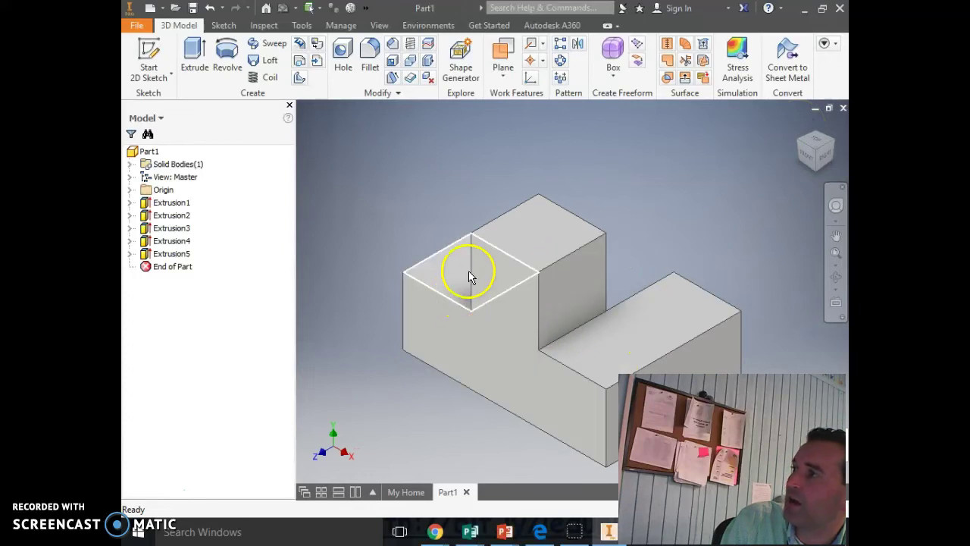
- Check the green piece on the PowerPoint slide, then in Inventor sketch a 0.75 by 0.75 in rectangle on the front face of the low block left of the tower
{"action": "key", "text": "alt+Tab"}
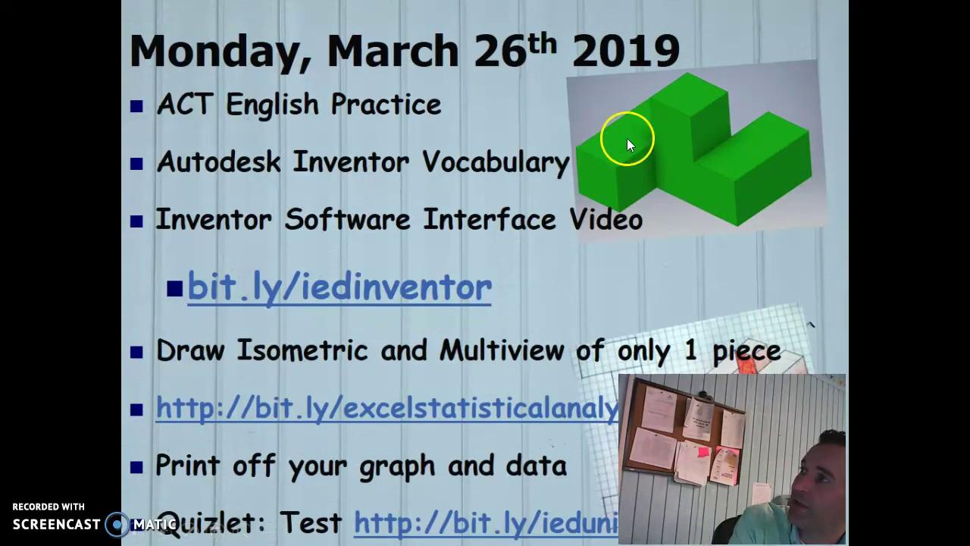
{"action": "key", "text": "alt+Tab"}
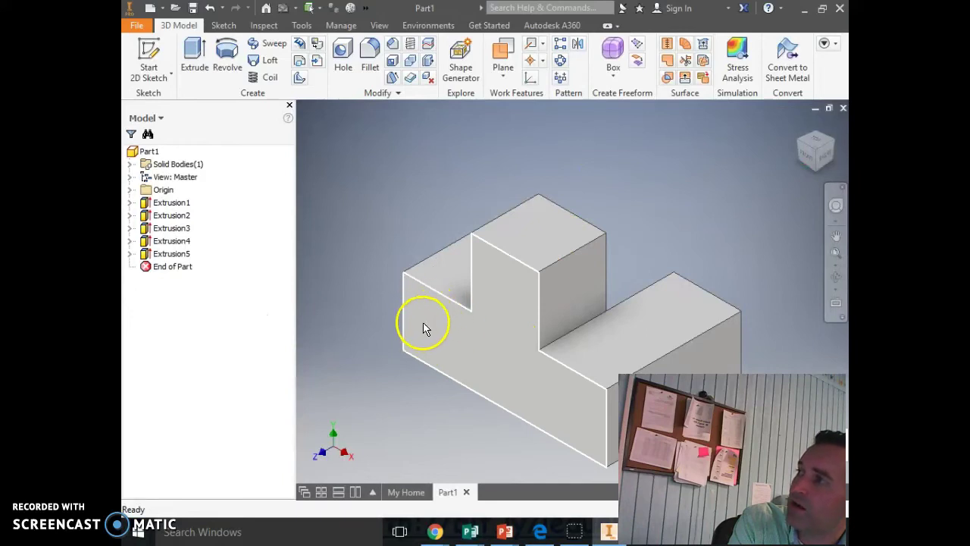
{"action": "left_click", "coordinate": [148, 57]}
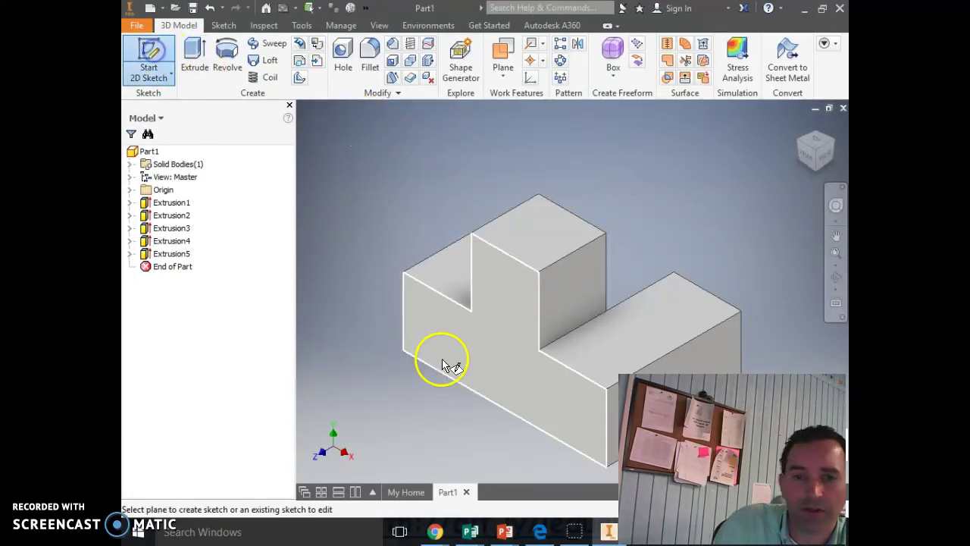
{"action": "left_click", "coordinate": [417, 325]}
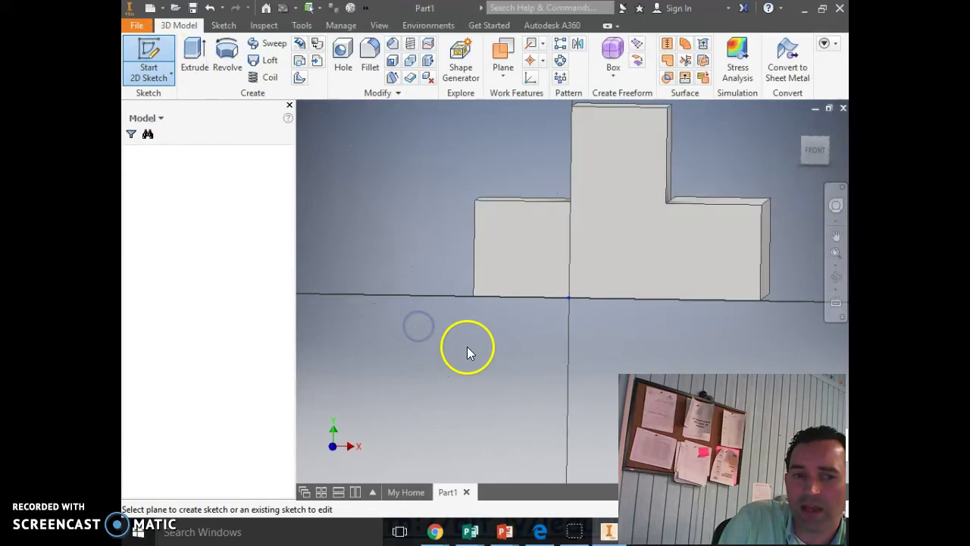
{"action": "left_click", "coordinate": [297, 51]}
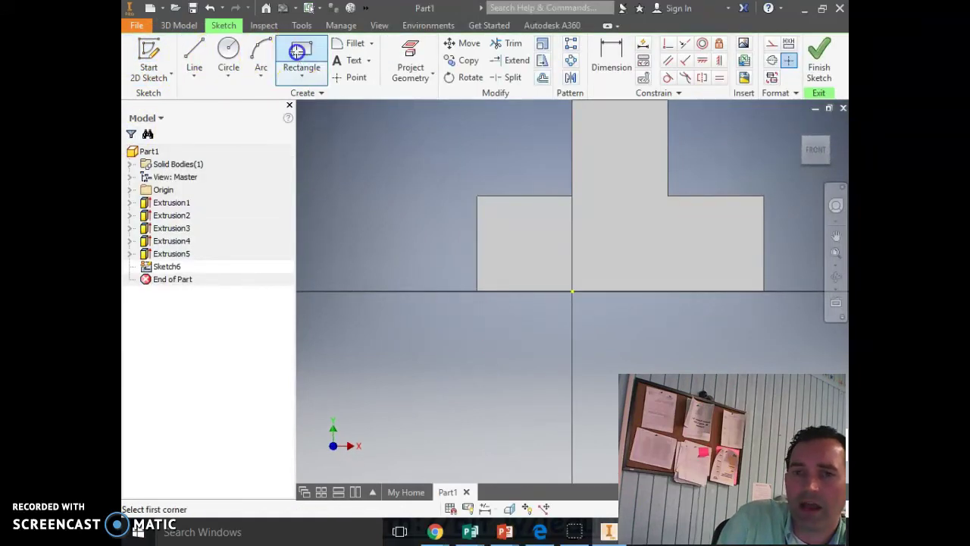
{"action": "left_click", "coordinate": [478, 292]}
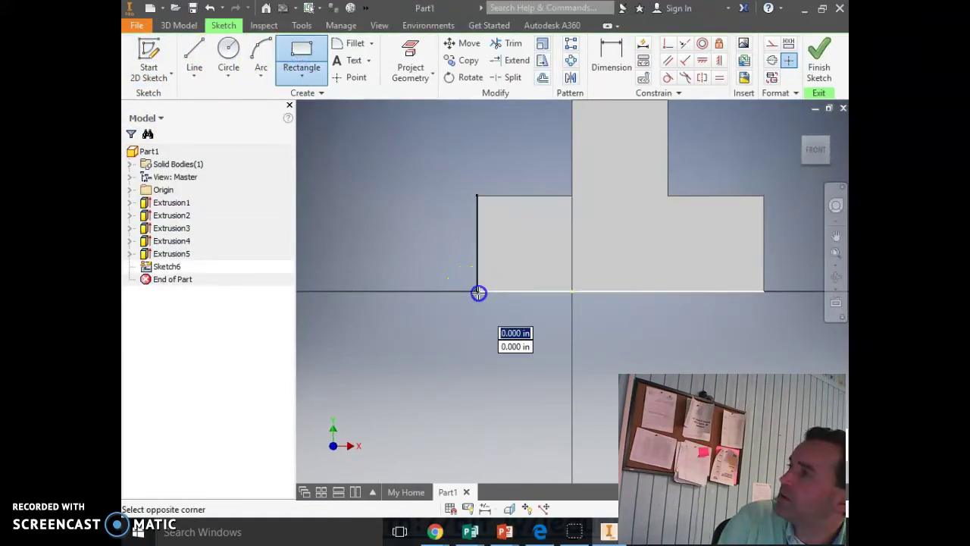
{"action": "type", "text": ".750"}
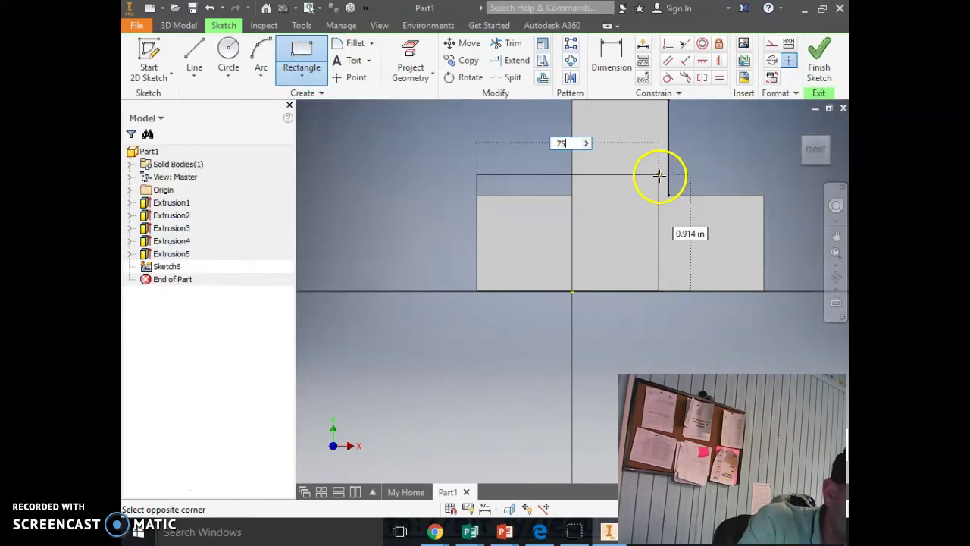
{"action": "key", "text": "Tab"}
{"action": "type", "text": "."}
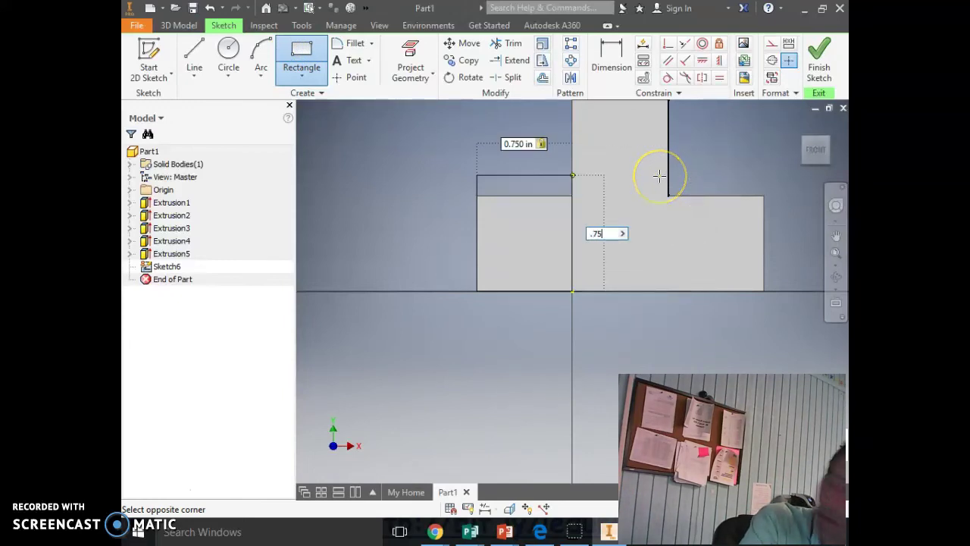
{"action": "type", "text": "75"}
{"action": "key", "text": "Return"}
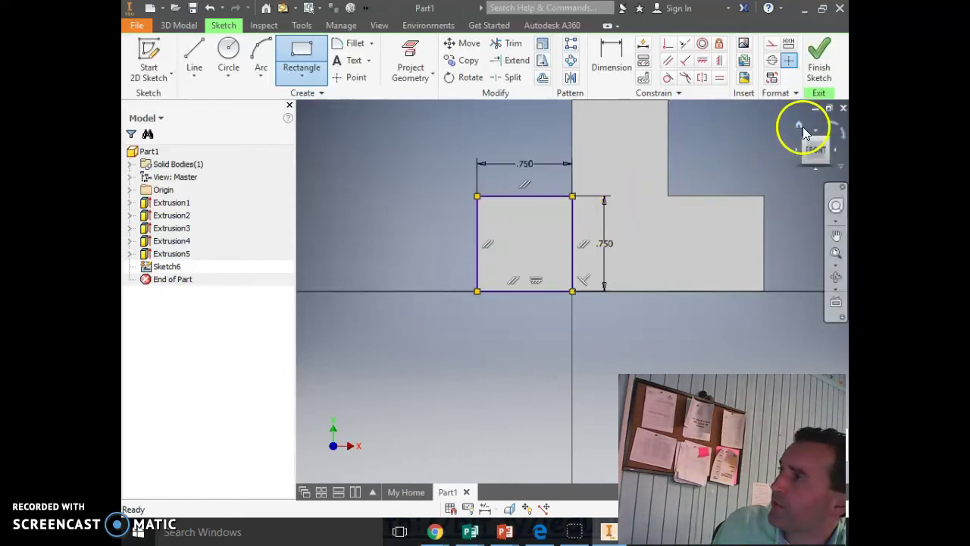
- Extrude the front-face square 0.75 in outward, then compare the model in home view with the green piece on the PowerPoint slide
{"action": "left_click", "coordinate": [800, 126]}
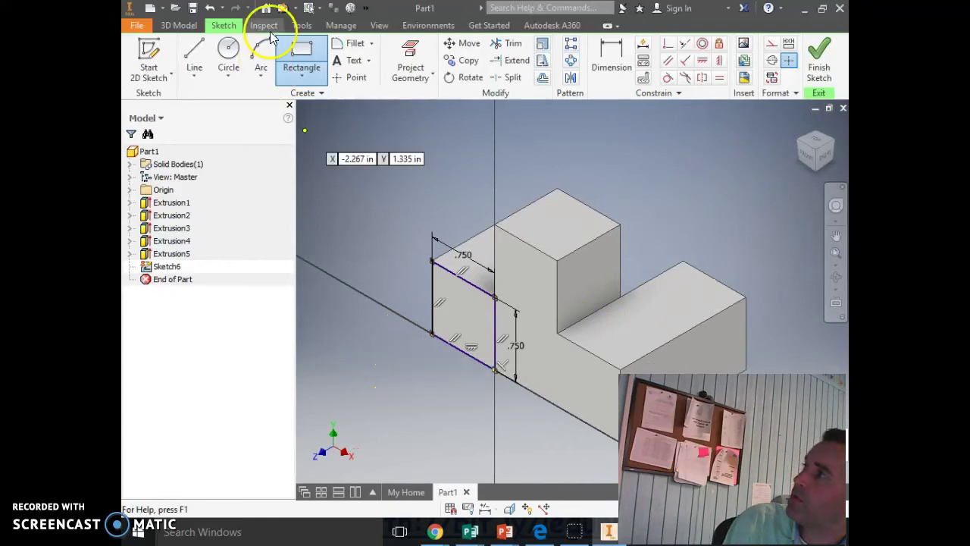
{"action": "left_click", "coordinate": [188, 27]}
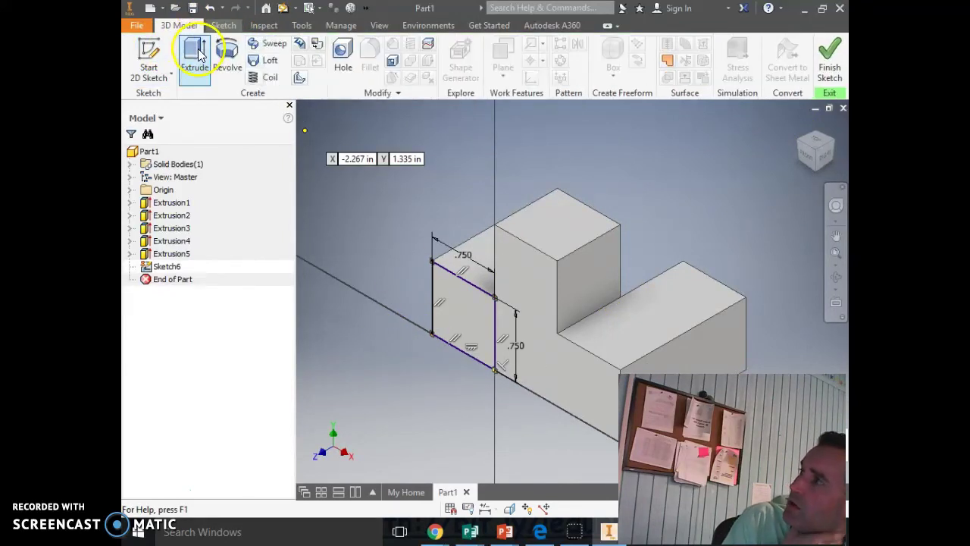
{"action": "left_click", "coordinate": [197, 52]}
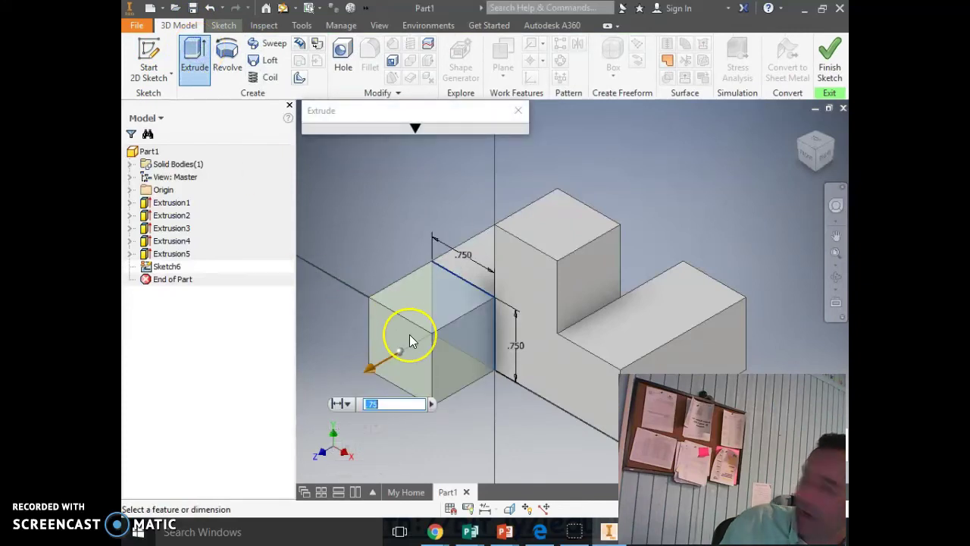
{"action": "type", "text": ".75"}
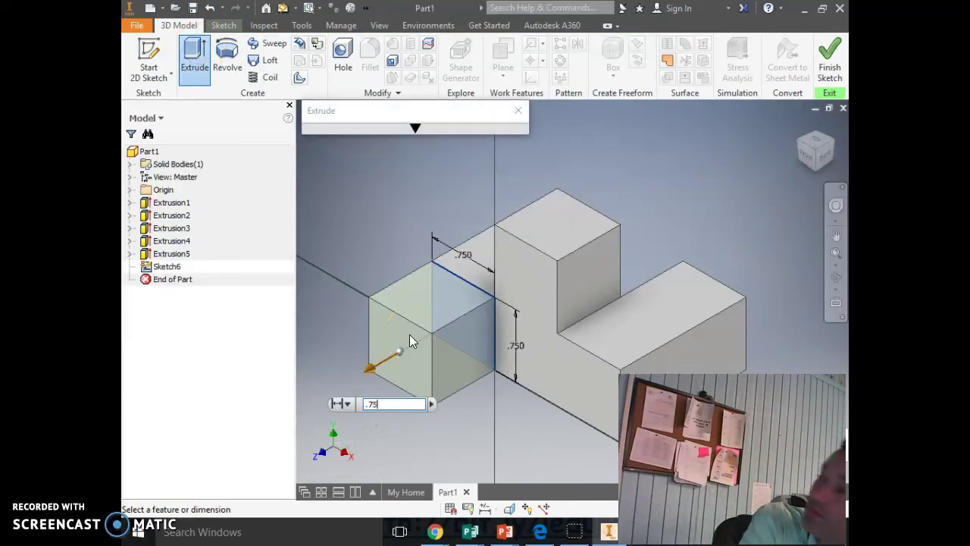
{"action": "key", "text": "Return"}
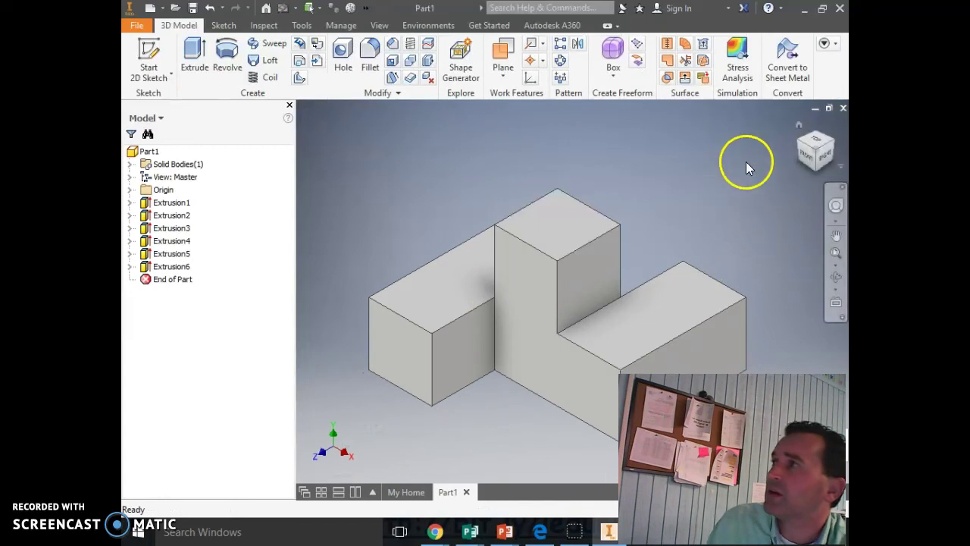
{"action": "left_click", "coordinate": [799, 122]}
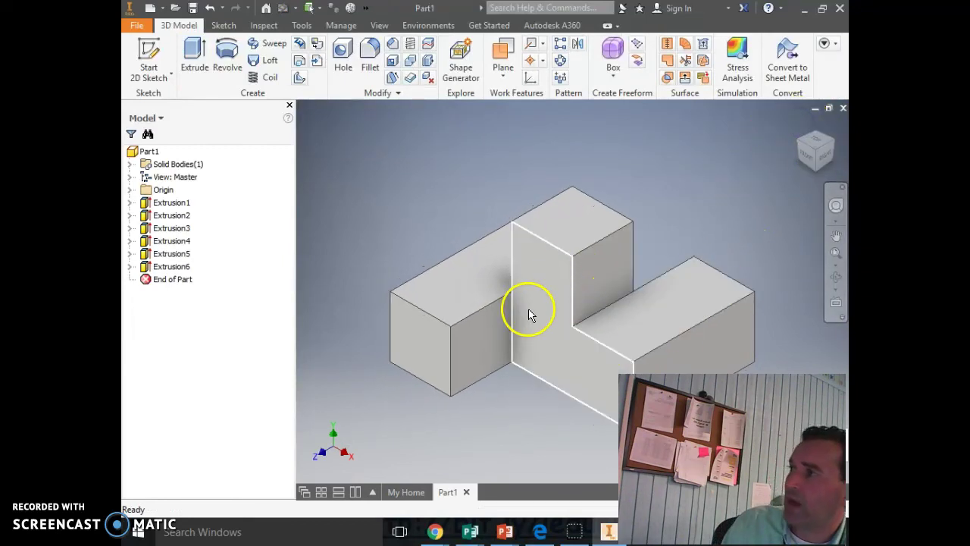
{"action": "key", "text": "alt+Tab"}
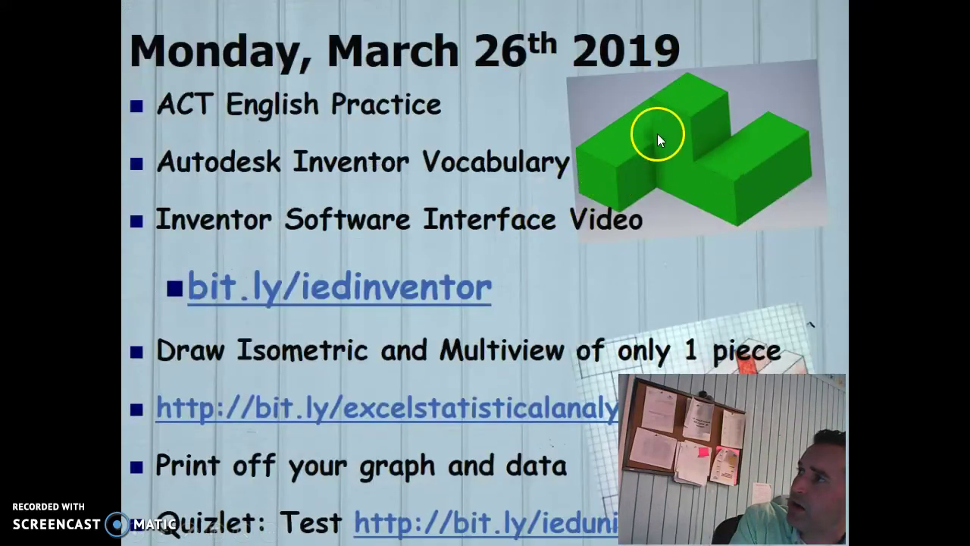
{"action": "key", "text": "alt+Tab"}
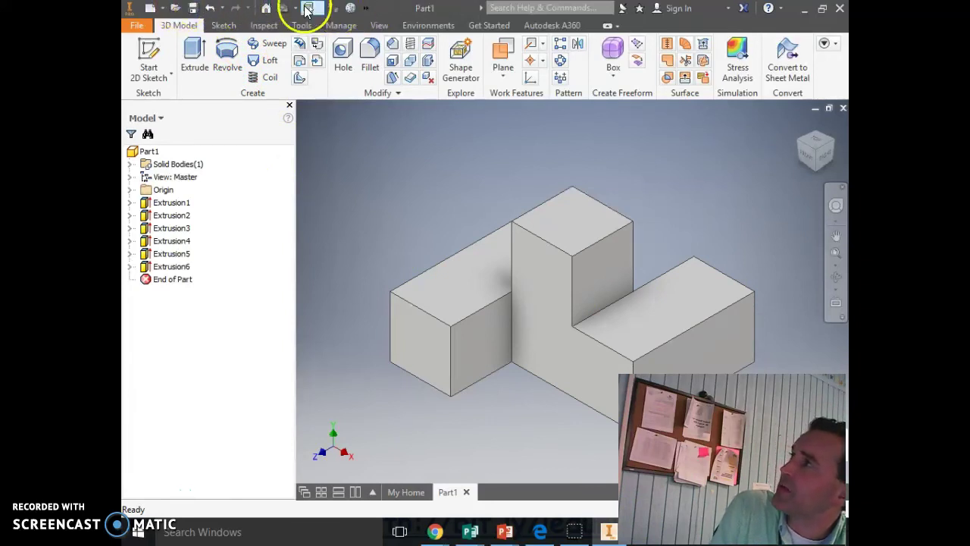
{"action": "left_click", "coordinate": [366, 9]}
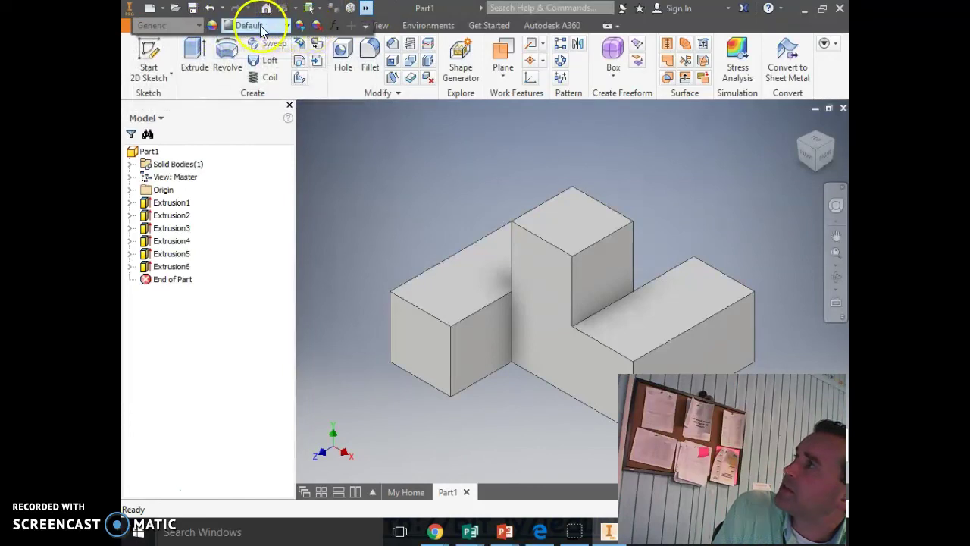
{"action": "left_click", "coordinate": [243, 27]}
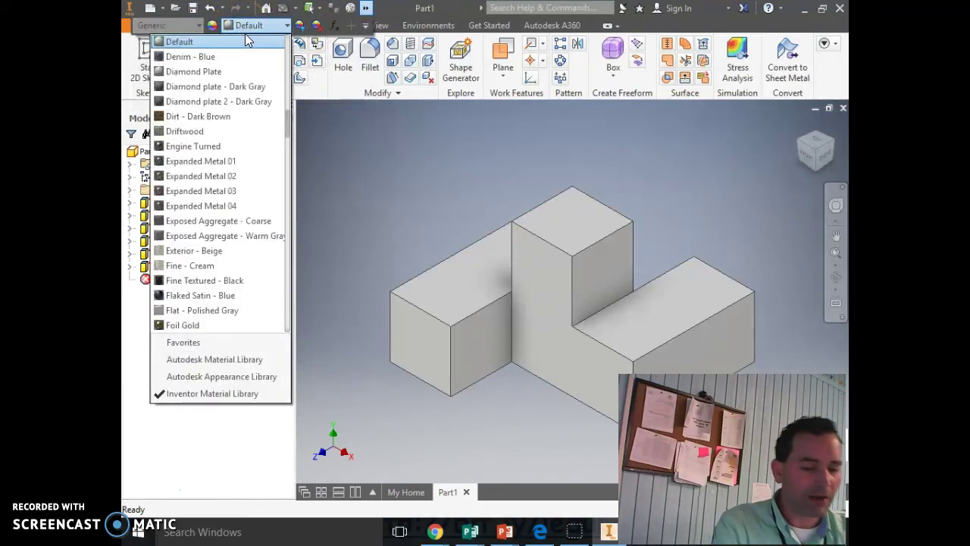
{"action": "key", "text": "y"}
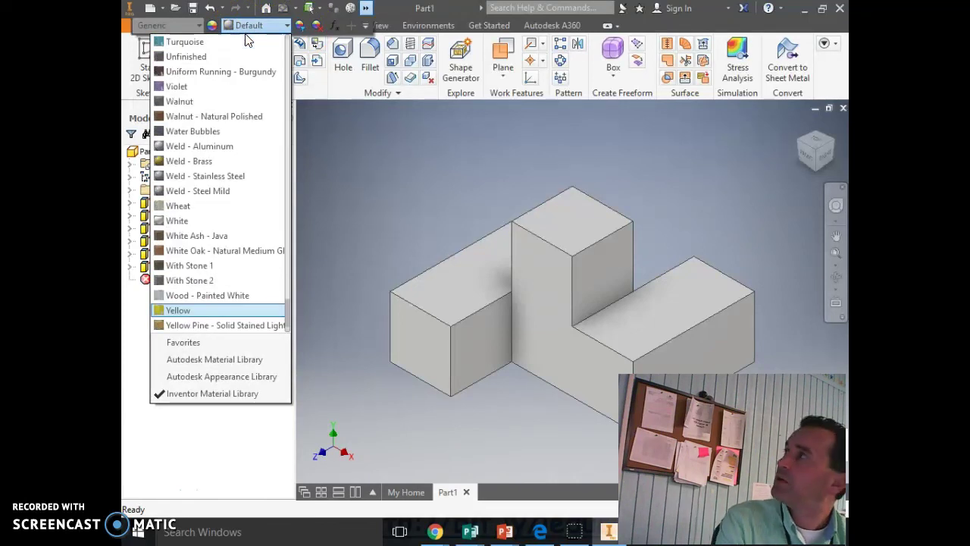
{"action": "key", "text": "o"}
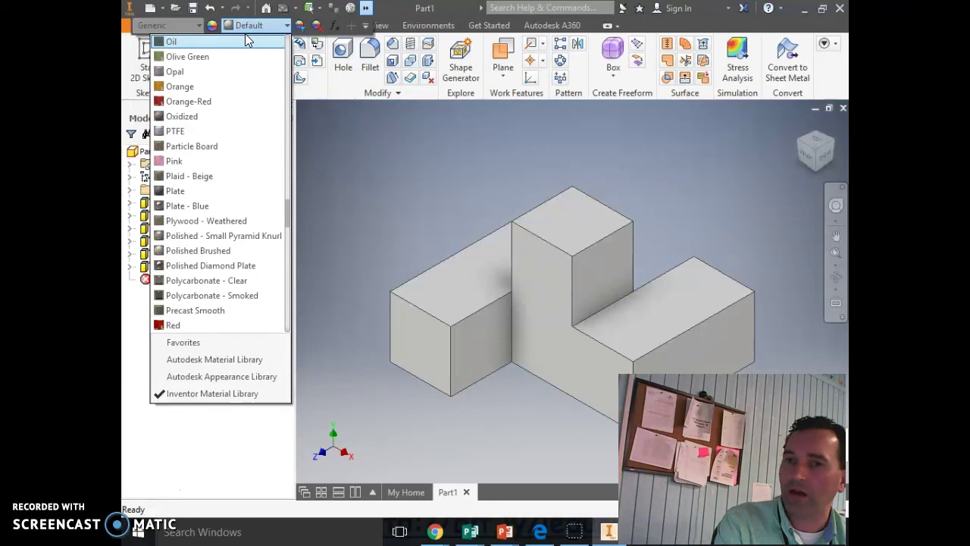
{"action": "key", "text": "Escape"}
{"action": "key", "text": "Escape"}
- Set the whole part's appearance to Yellow from the Inventor Material Library
{"action": "left_click", "coordinate": [365, 7]}
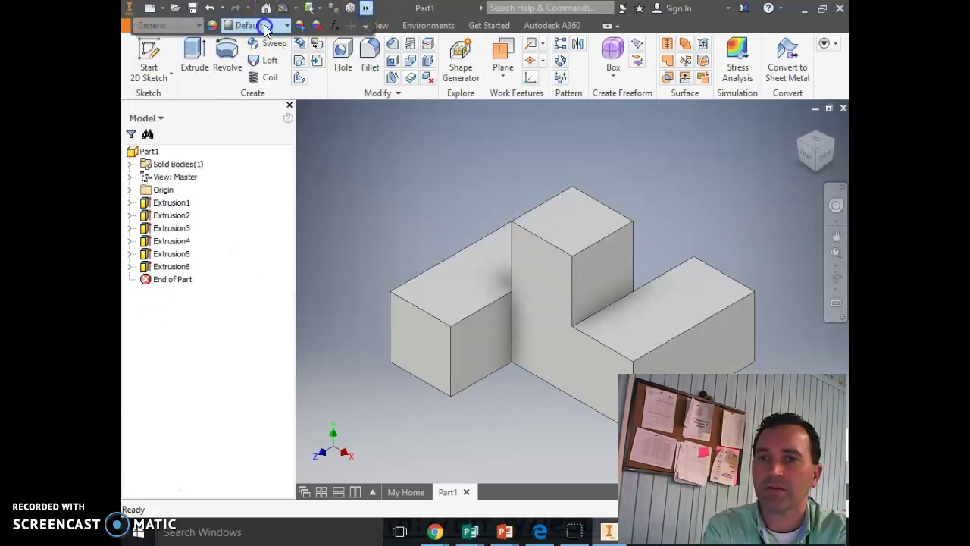
{"action": "left_click", "coordinate": [262, 25]}
{"action": "key", "text": "y"}
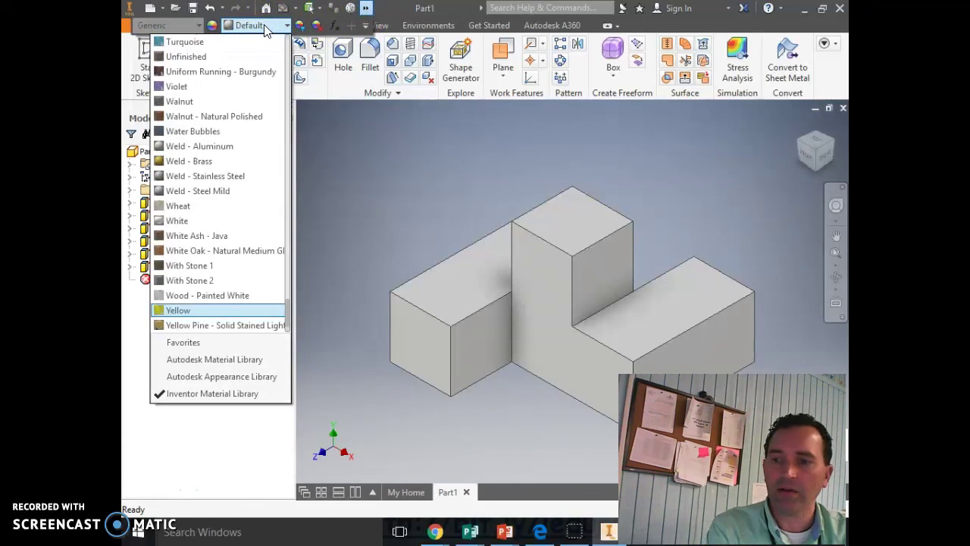
{"action": "left_click", "coordinate": [202, 310]}
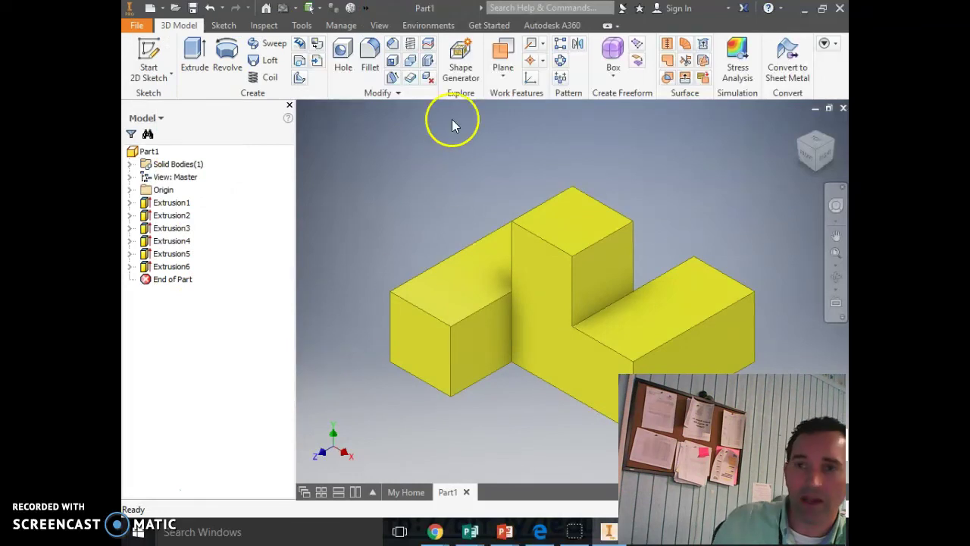
- Change the whole part's appearance to Pink from the Inventor Material Library
{"action": "left_click", "coordinate": [365, 8]}
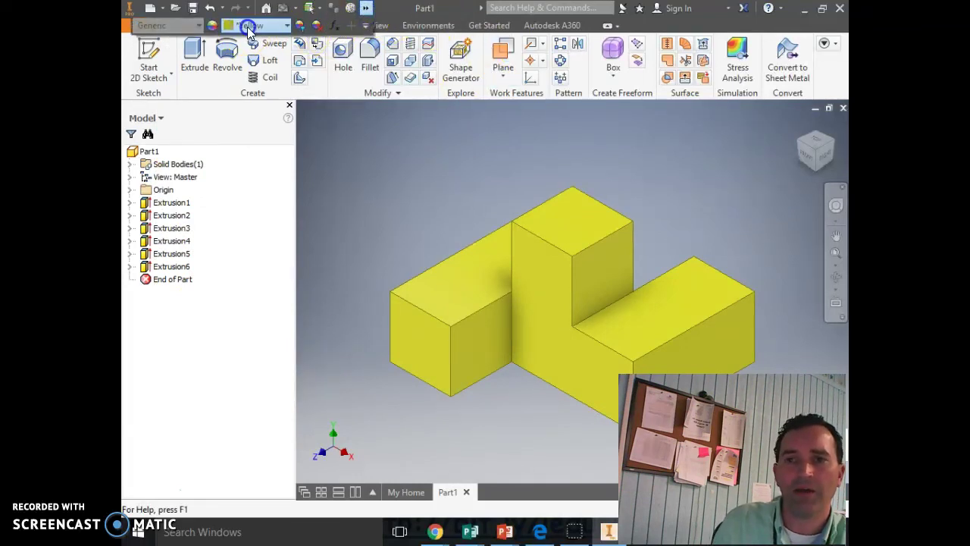
{"action": "left_click", "coordinate": [249, 27]}
{"action": "type", "text": "pr"}
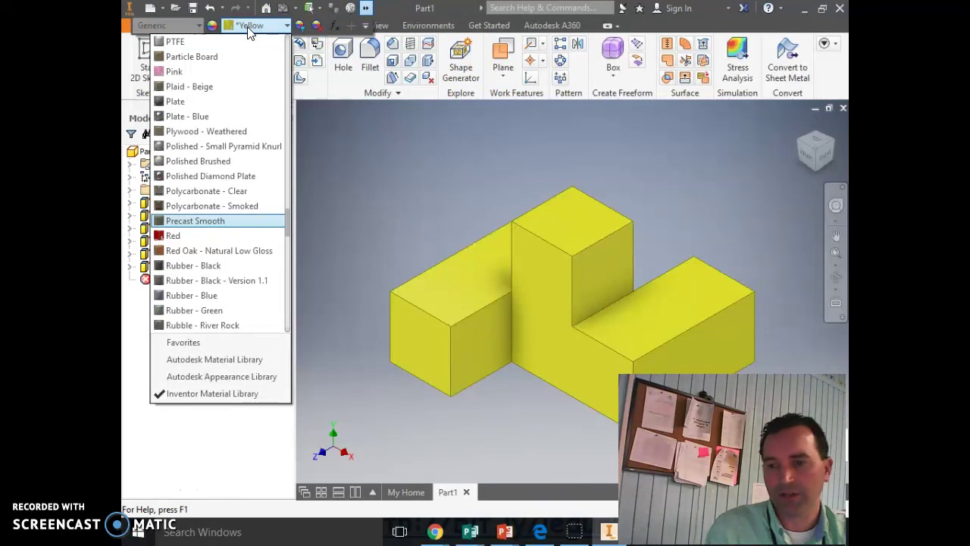
{"action": "left_click", "coordinate": [207, 72]}
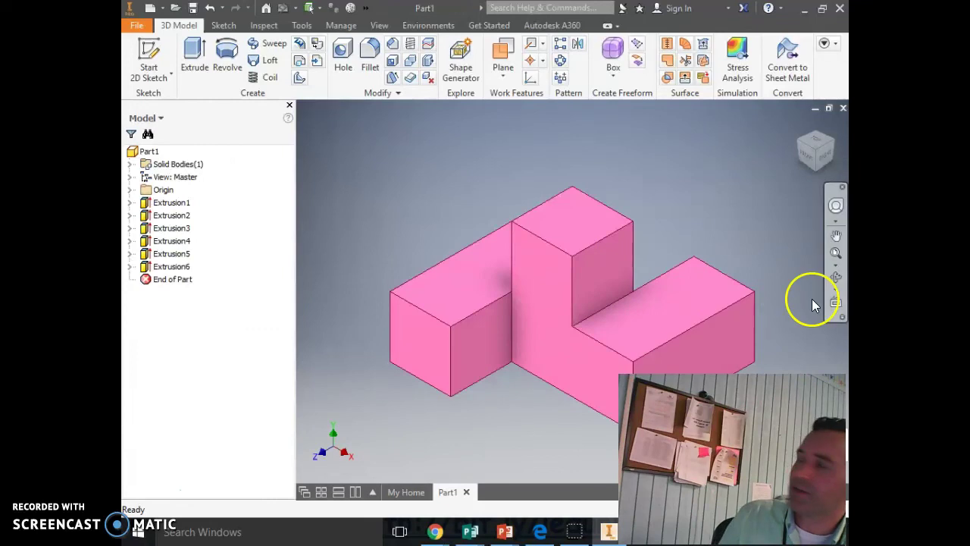